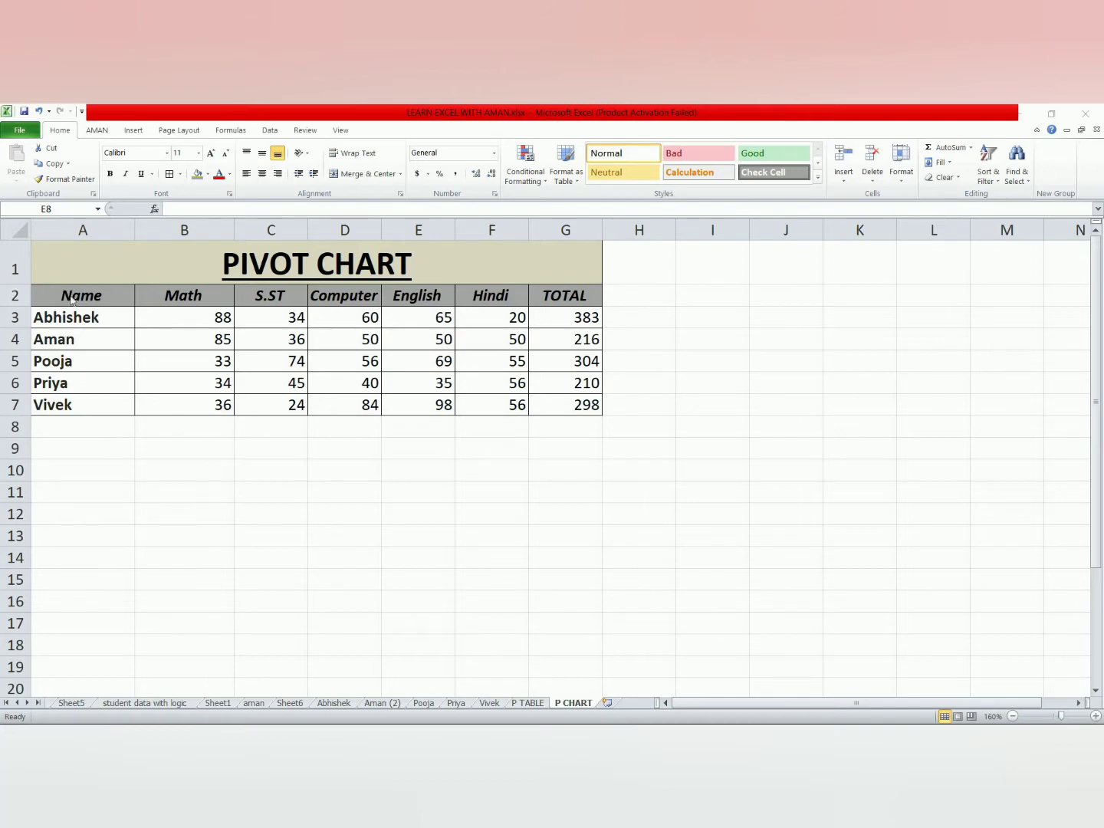
Select the marks table A2:G7 and open the PivotTable drop-down on the Insert ribbon.
{"action": "left_click", "coordinate": [182, 472]}
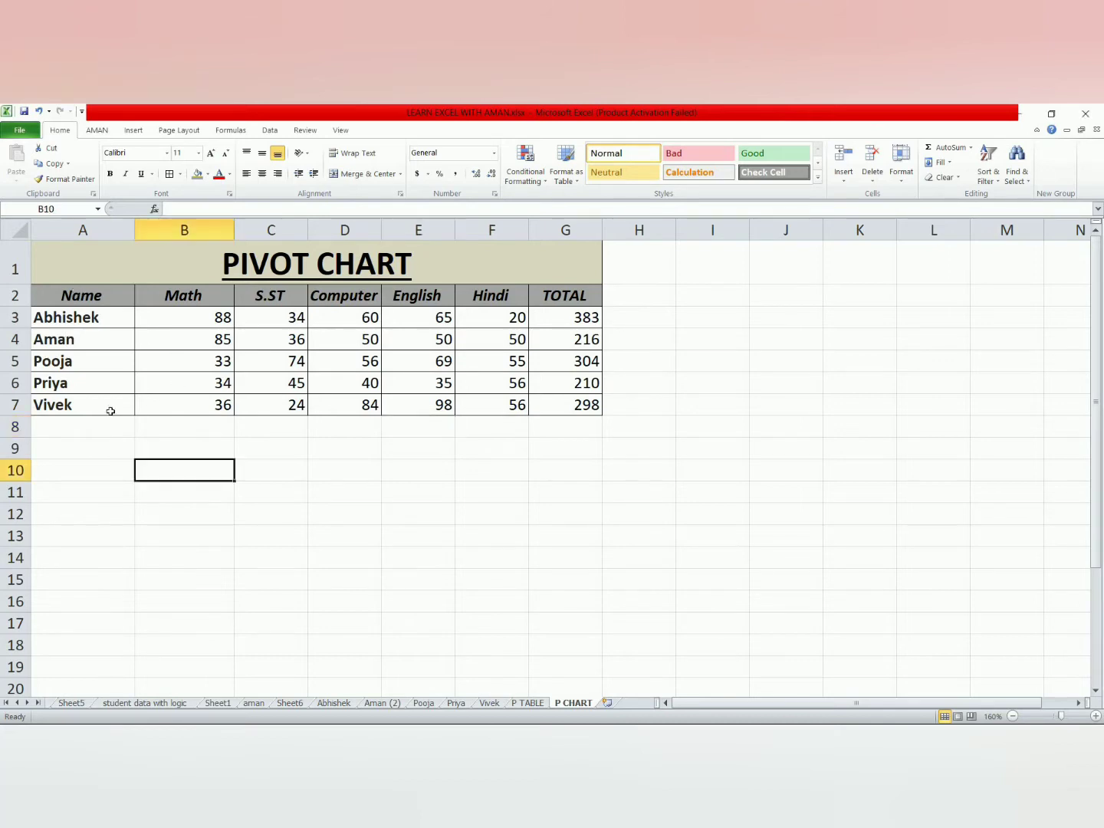
{"action": "left_click", "coordinate": [95, 296]}
{"action": "left_click", "coordinate": [340, 388]}
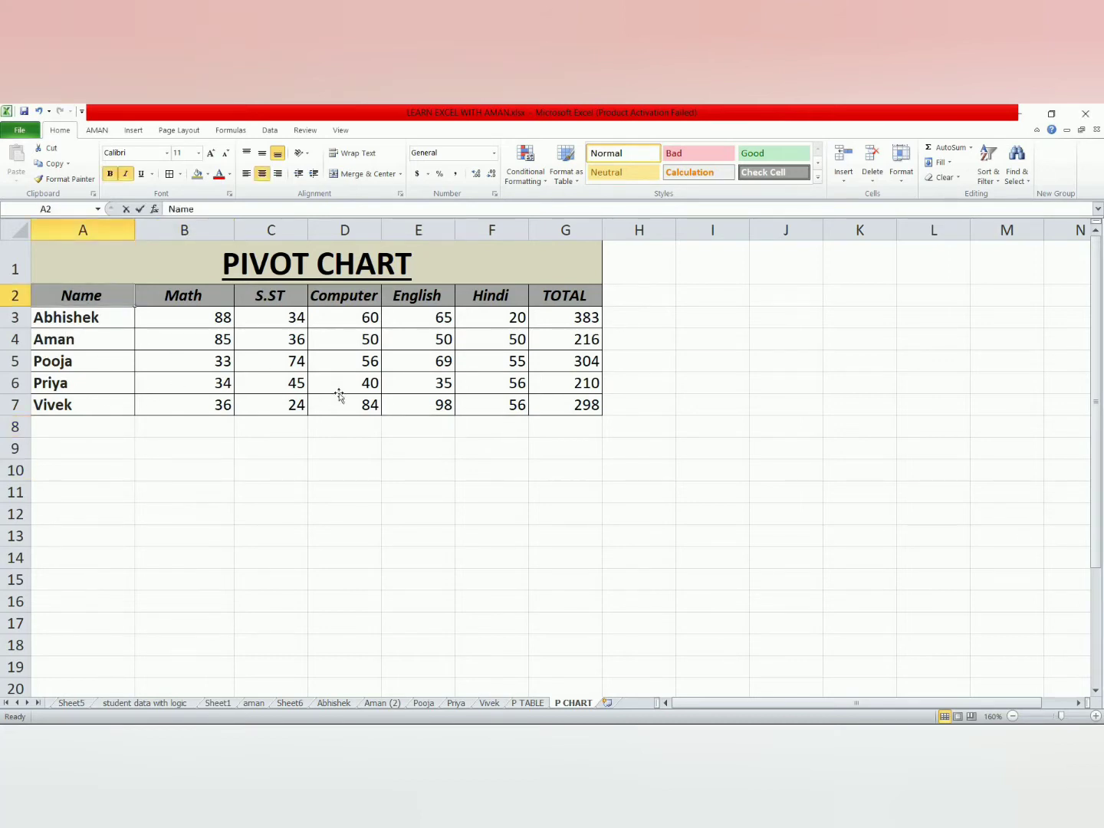
{"action": "left_click", "coordinate": [79, 295]}
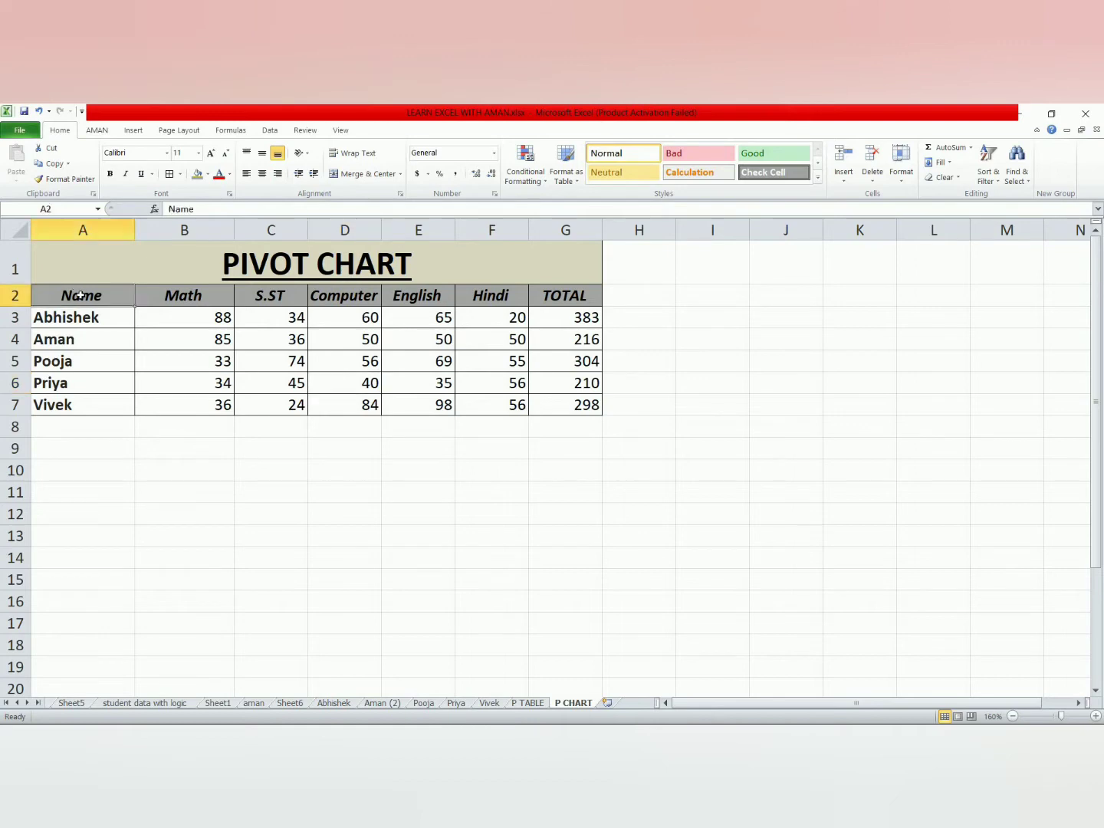
{"action": "left_click", "coordinate": [368, 359]}
{"action": "left_click_drag", "start_coordinate": [97, 290], "coordinate": [560, 388]}
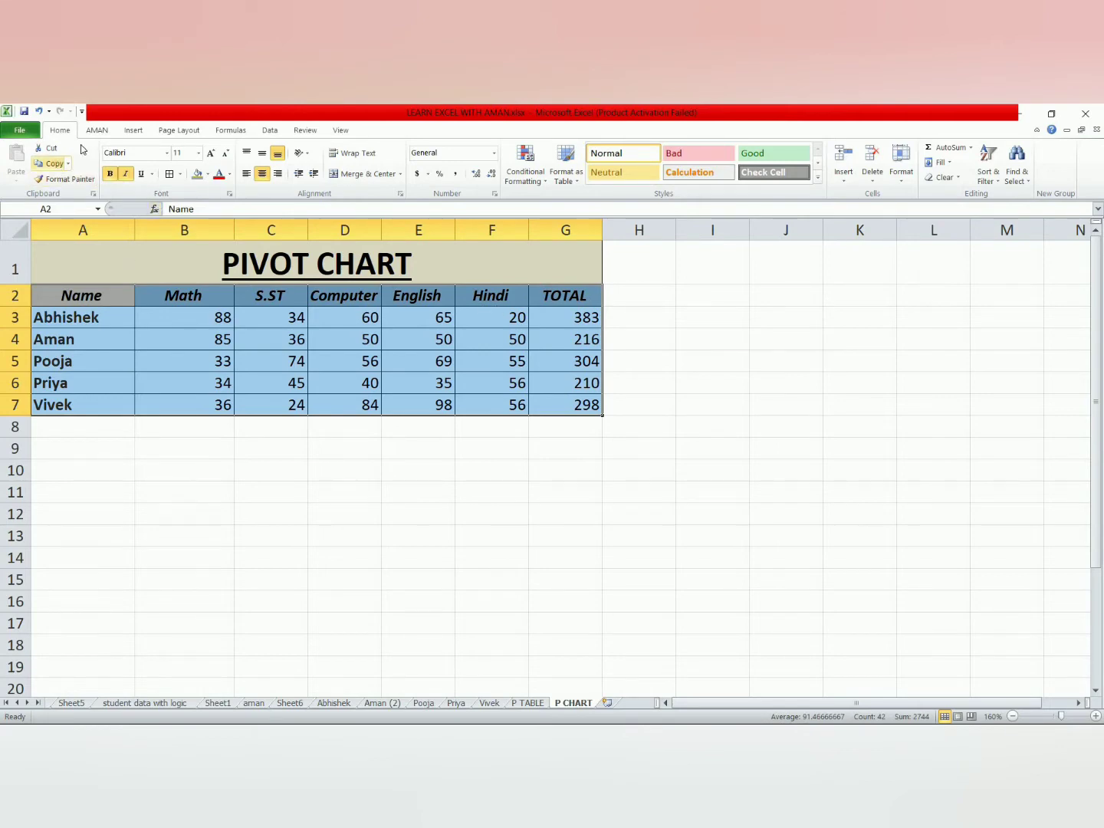
{"action": "left_click", "coordinate": [134, 130]}
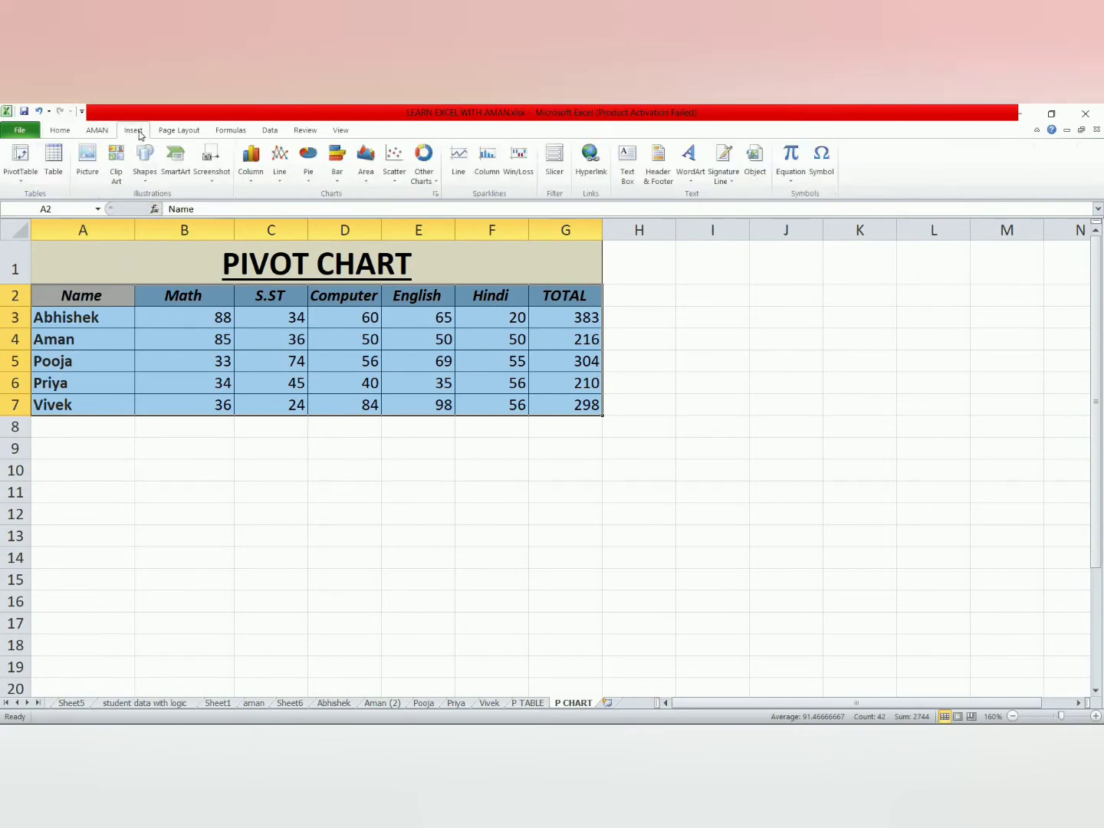
{"action": "left_click", "coordinate": [29, 183]}
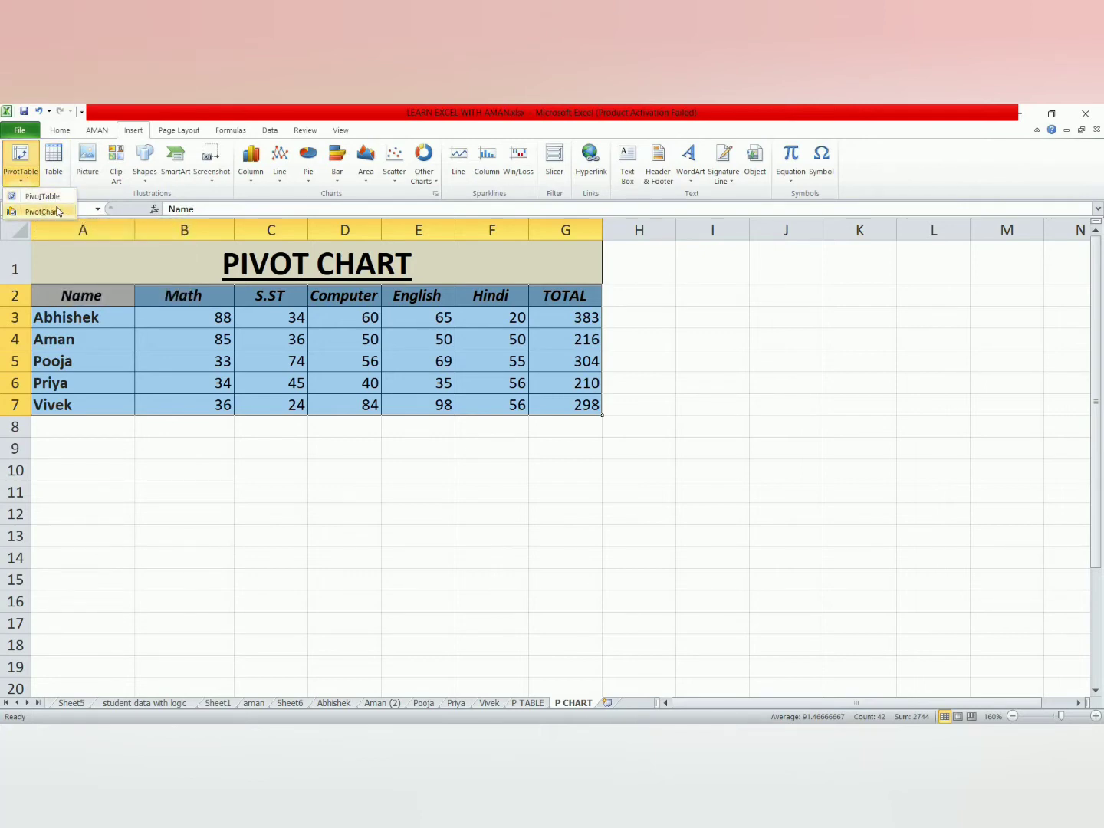
Create a PivotTable with PivotChart from A2:G7, placed at cell A9 on the existing worksheet.
{"action": "left_click", "coordinate": [42, 211]}
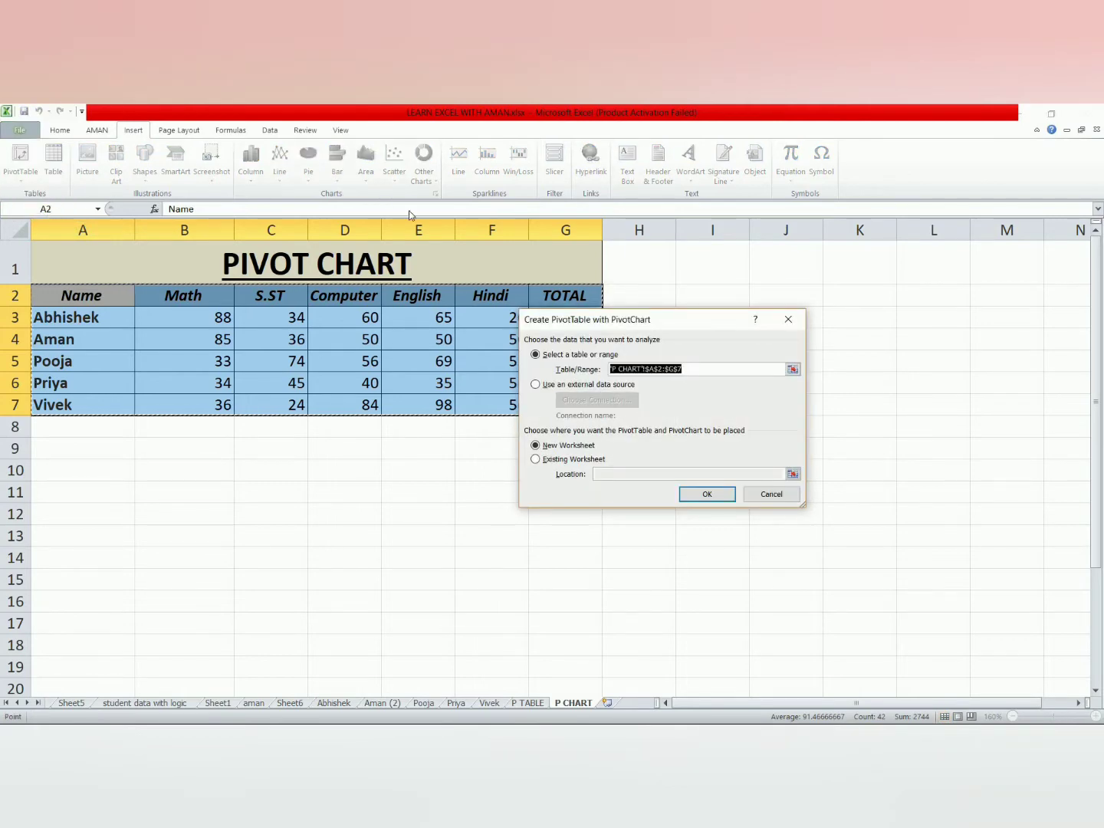
{"action": "left_click", "coordinate": [537, 459]}
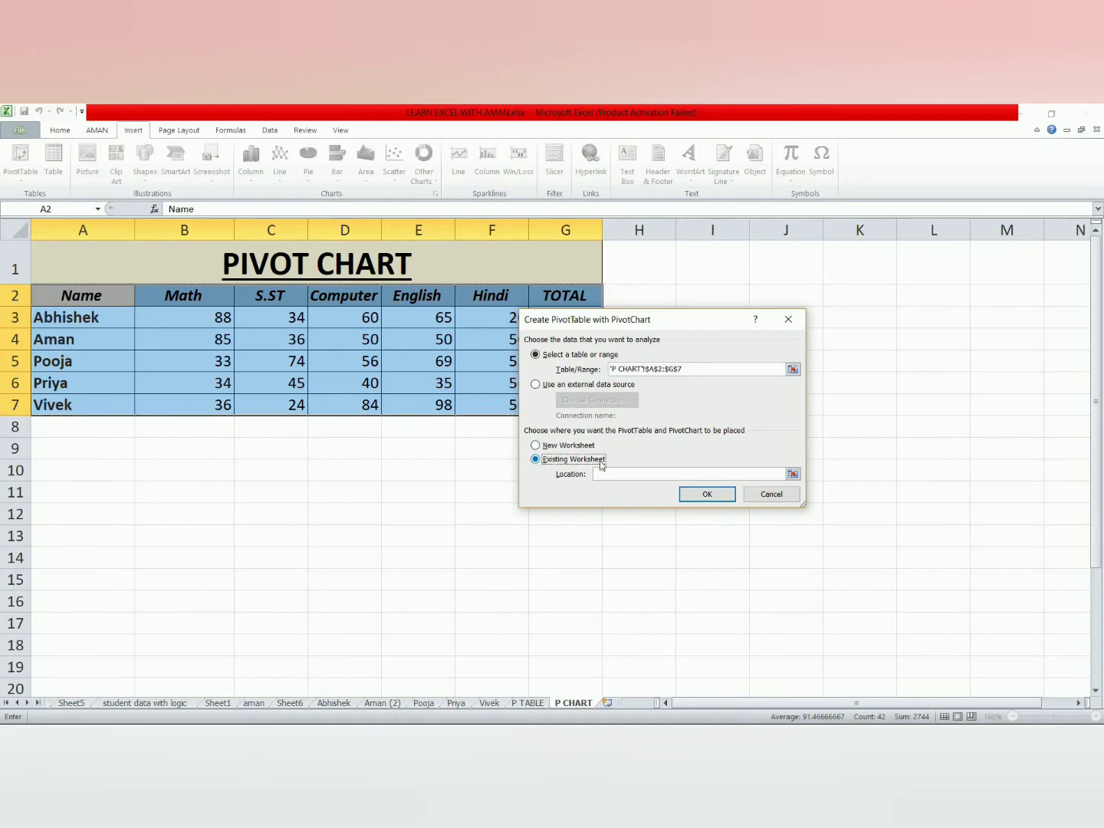
{"action": "left_click", "coordinate": [620, 477]}
{"action": "left_click", "coordinate": [71, 445]}
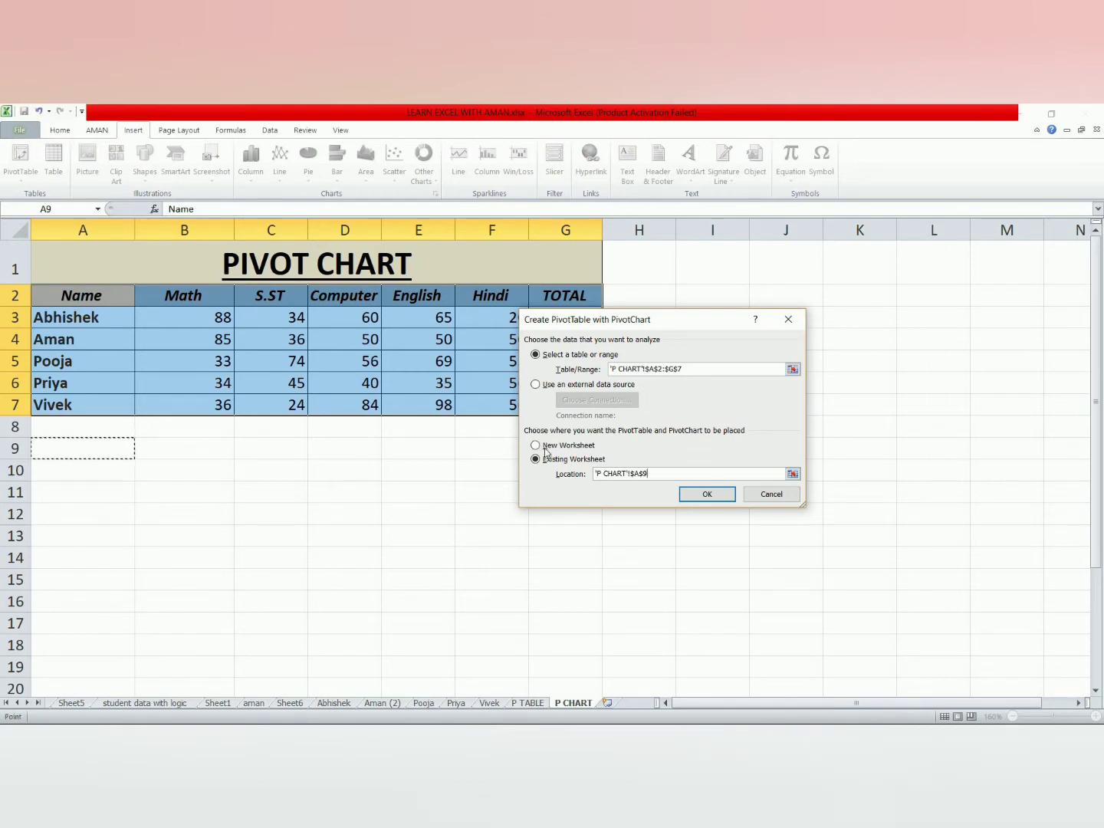
{"action": "left_click", "coordinate": [688, 495]}
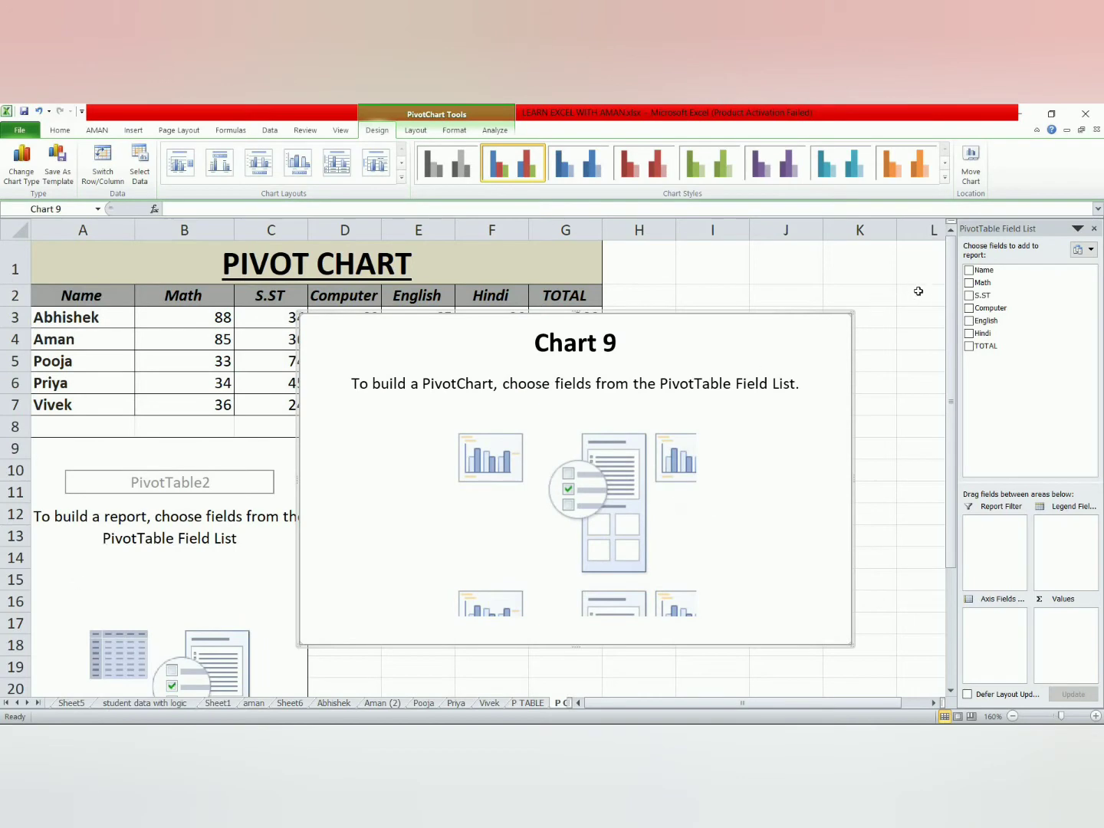
Check Name, Math, S.ST, Computer, English and TOTAL so students list with summed marks.
{"action": "left_click", "coordinate": [970, 272]}
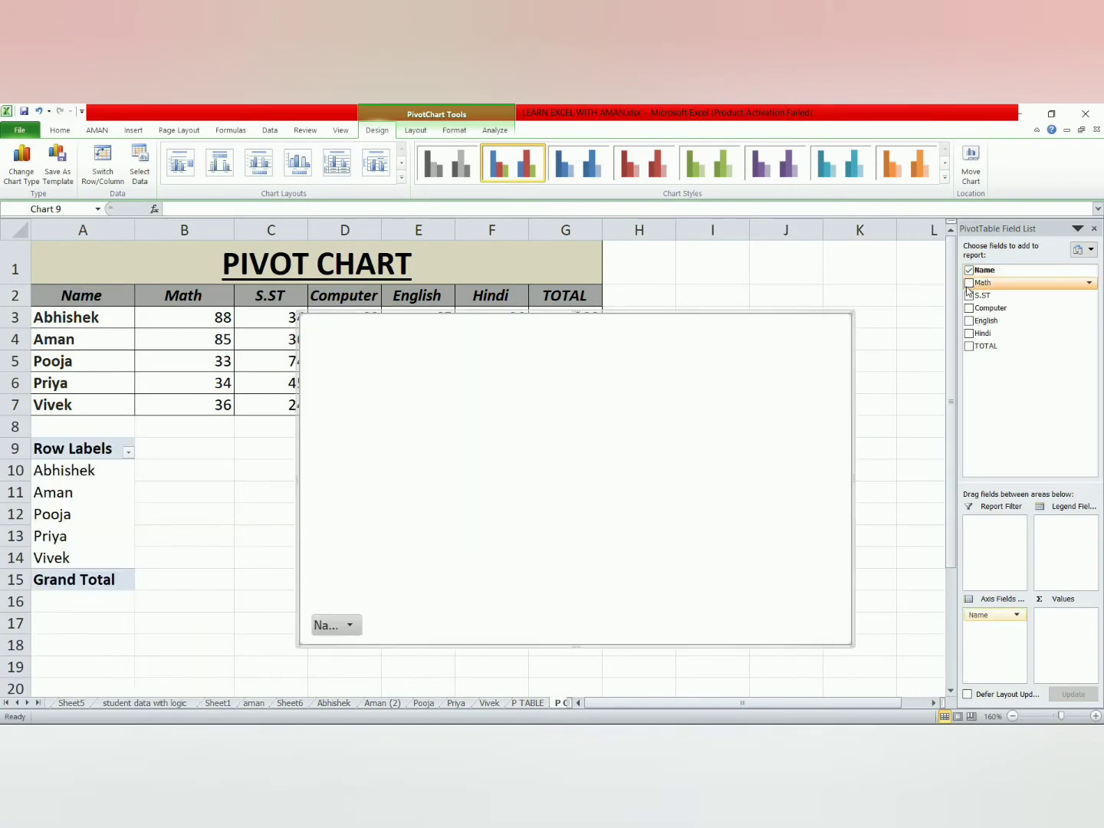
{"action": "left_click", "coordinate": [970, 284]}
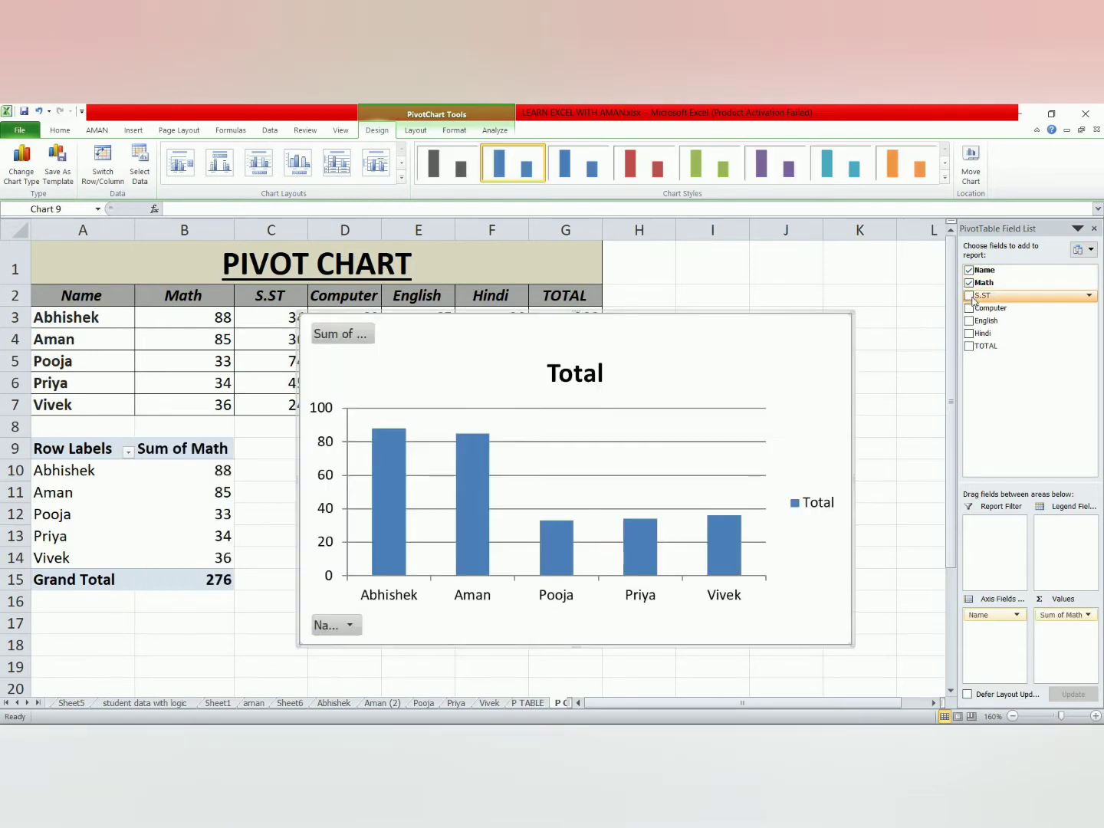
{"action": "left_click", "coordinate": [969, 295]}
{"action": "left_click", "coordinate": [969, 308]}
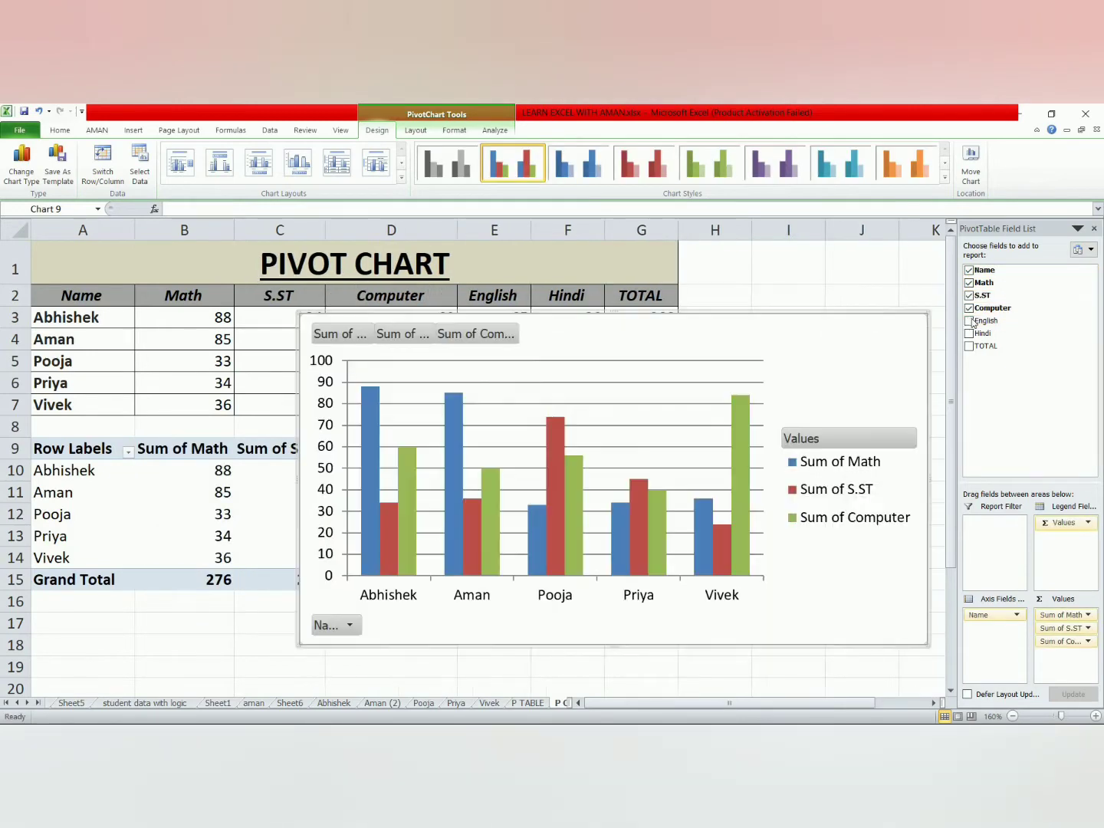
{"action": "left_click", "coordinate": [970, 321]}
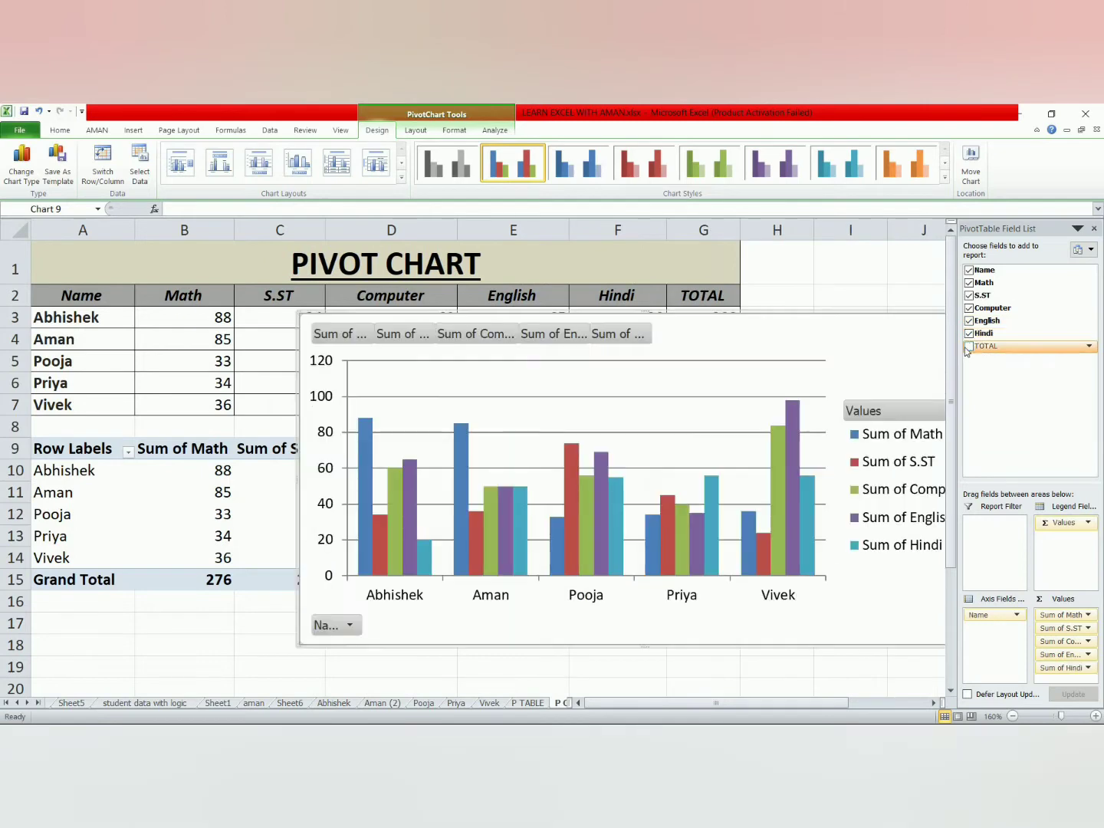
{"action": "left_click", "coordinate": [969, 346]}
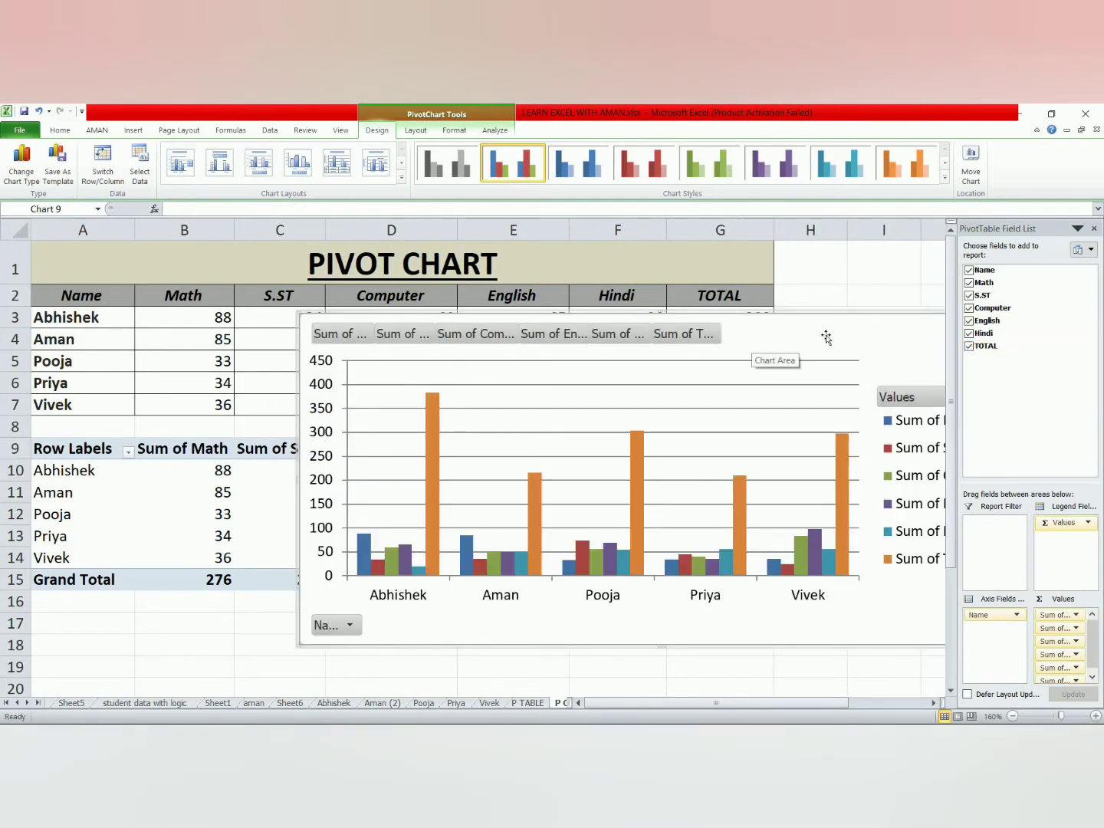
Move the pivot chart left, close the Field List, and shrink it from its right and top edges.
{"action": "left_click_drag", "start_coordinate": [832, 329], "coordinate": [739, 331]}
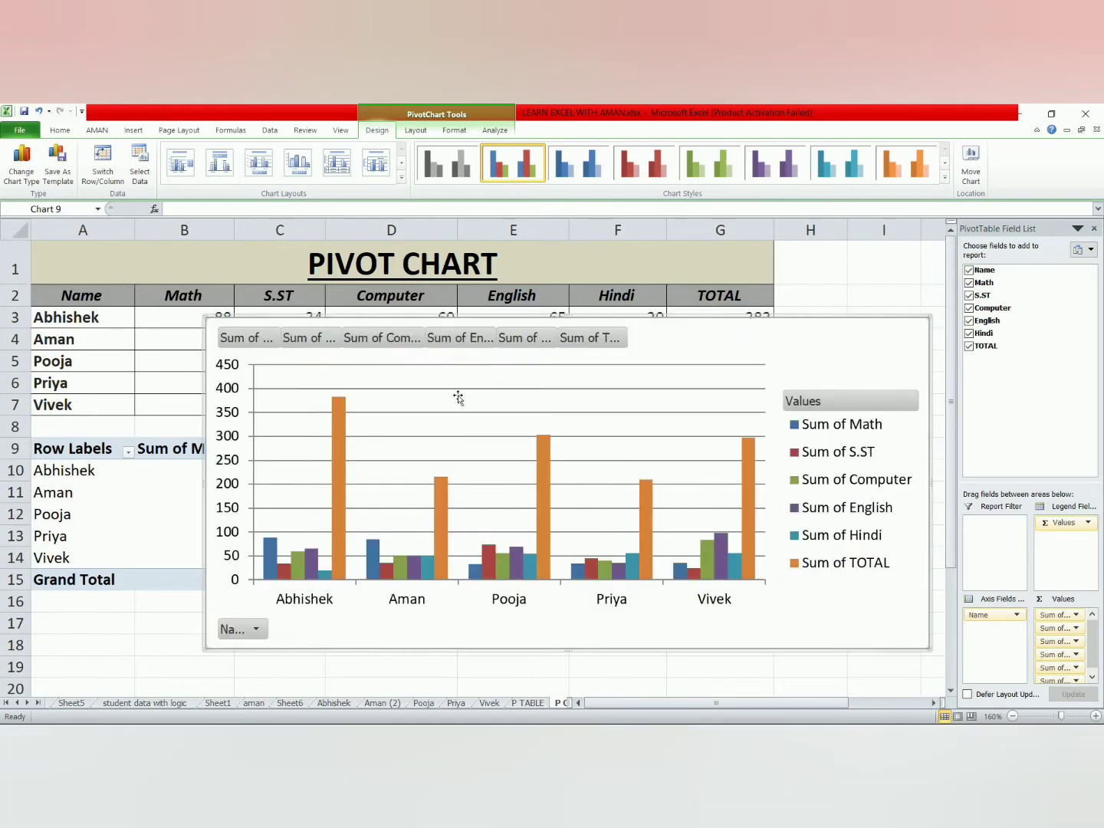
{"action": "left_click", "coordinate": [1094, 229]}
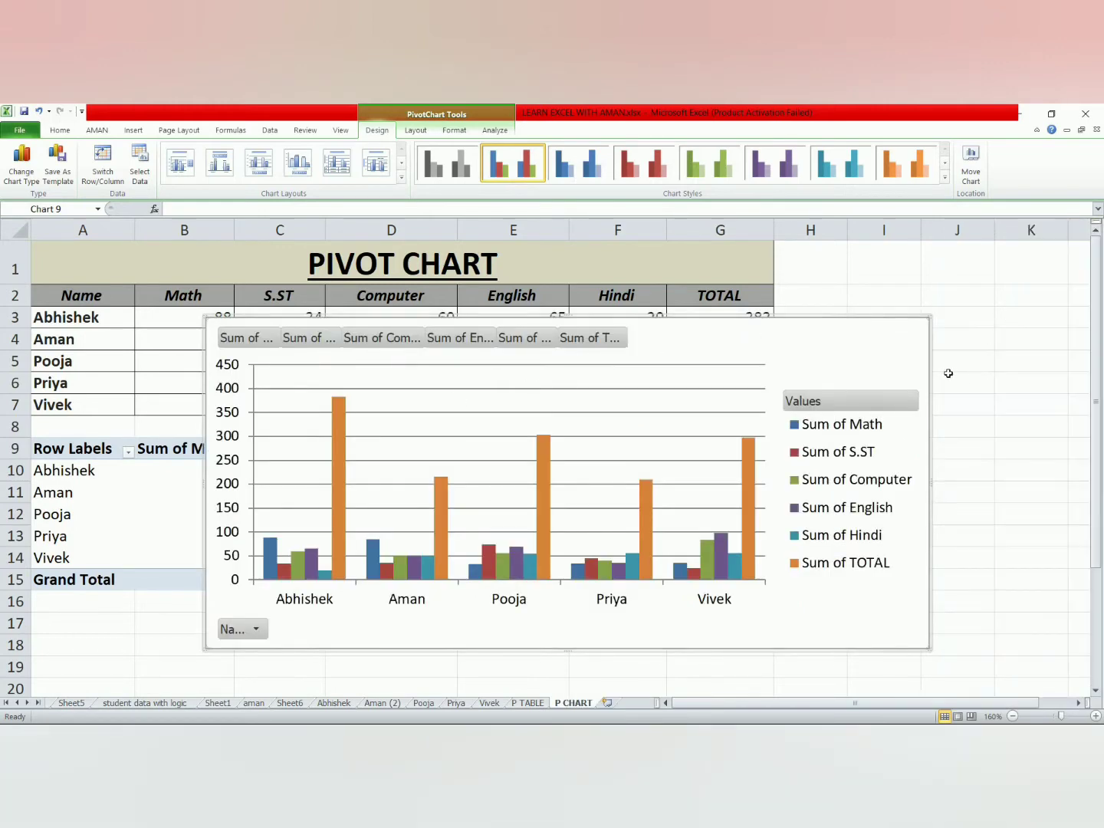
{"action": "right_click", "coordinate": [930, 483]}
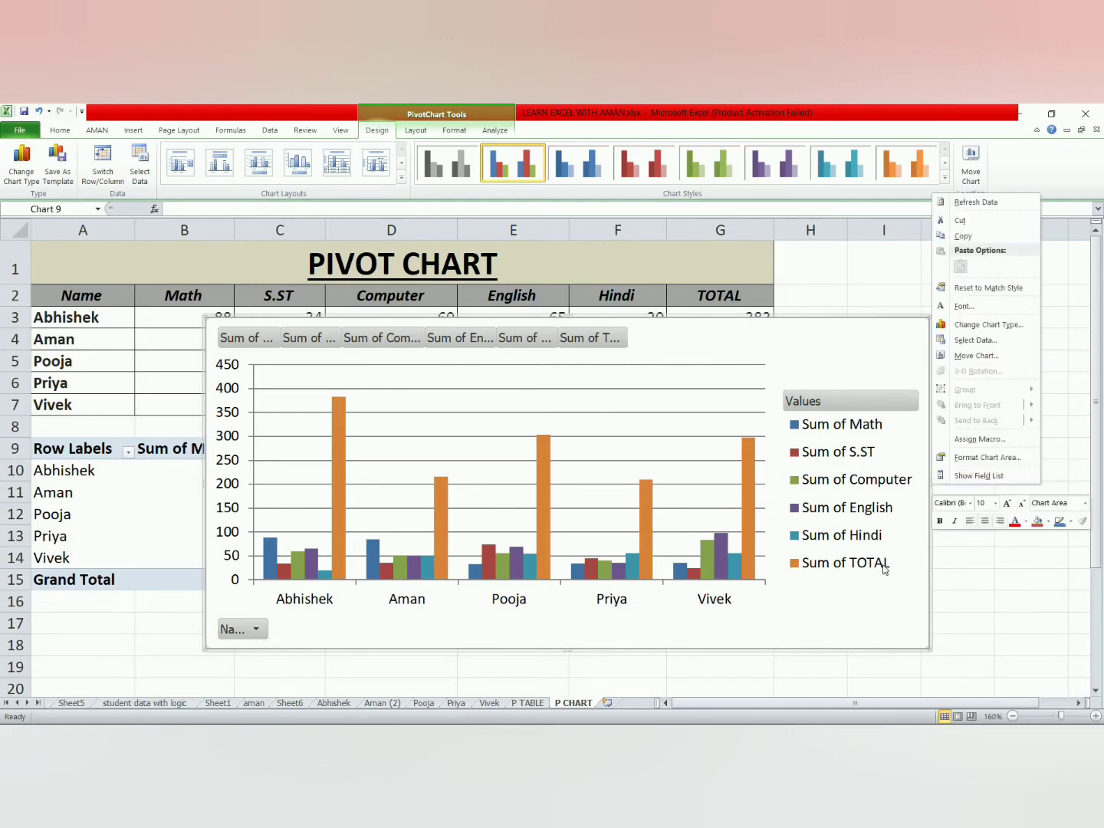
{"action": "left_click", "coordinate": [884, 497]}
{"action": "left_click_drag", "start_coordinate": [931, 485], "coordinate": [866, 491]}
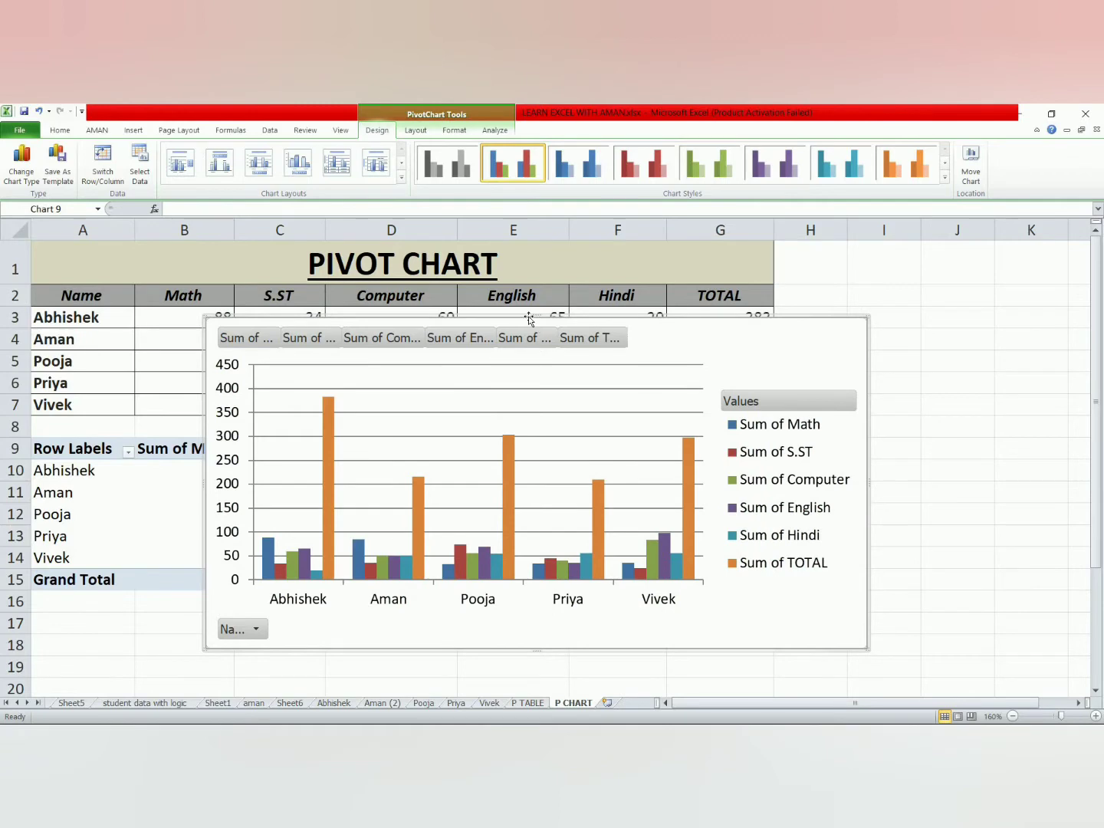
{"action": "left_click_drag", "start_coordinate": [536, 313], "coordinate": [538, 392]}
Narrow the chart from its left edge and move it down to row 16 below the pivot table.
{"action": "left_click", "coordinate": [201, 519]}
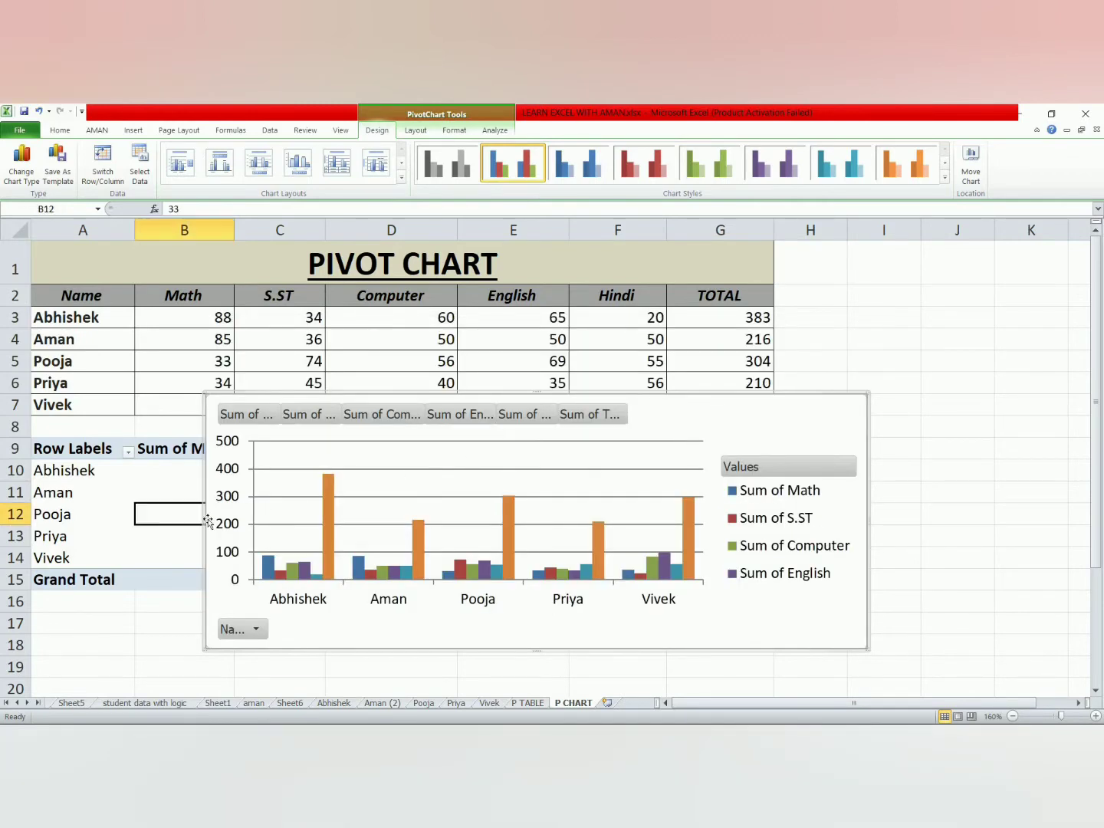
{"action": "left_click", "coordinate": [208, 523]}
{"action": "left_click_drag", "start_coordinate": [208, 523], "coordinate": [321, 518]}
{"action": "left_click_drag", "start_coordinate": [786, 406], "coordinate": [676, 596]}
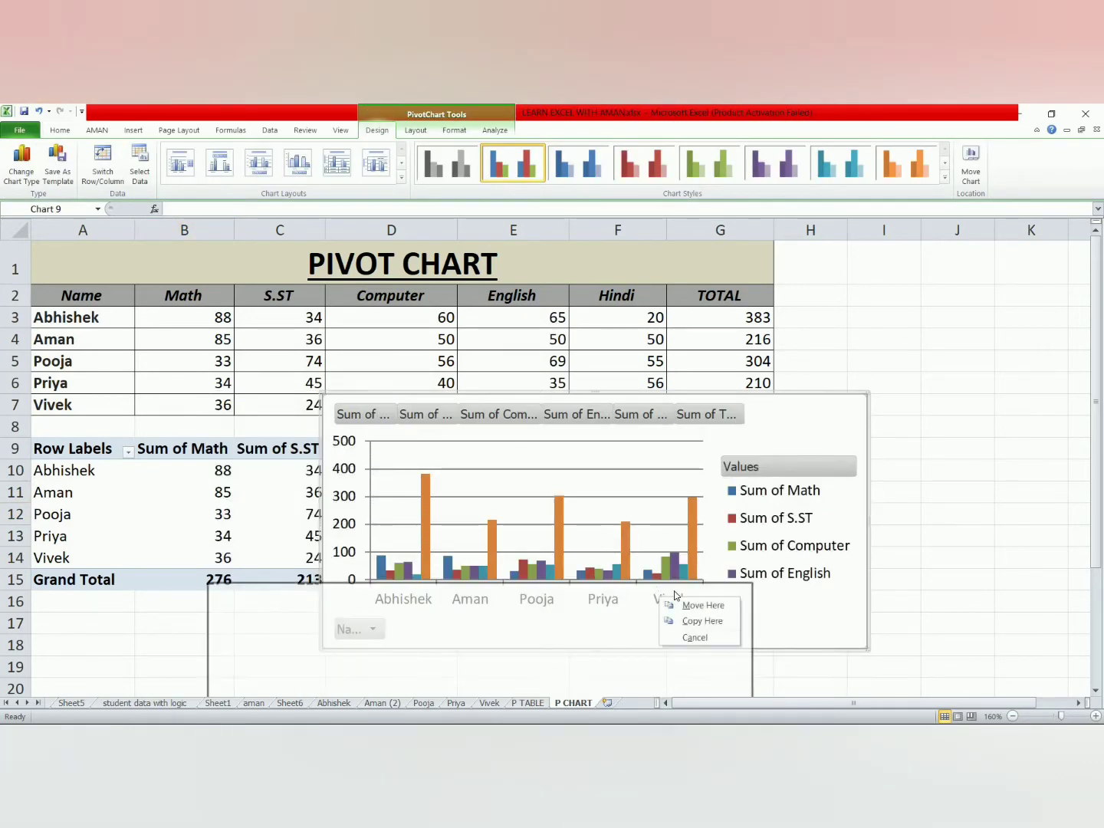
{"action": "left_click", "coordinate": [937, 479]}
{"action": "left_click_drag", "start_coordinate": [782, 417], "coordinate": [714, 625]}
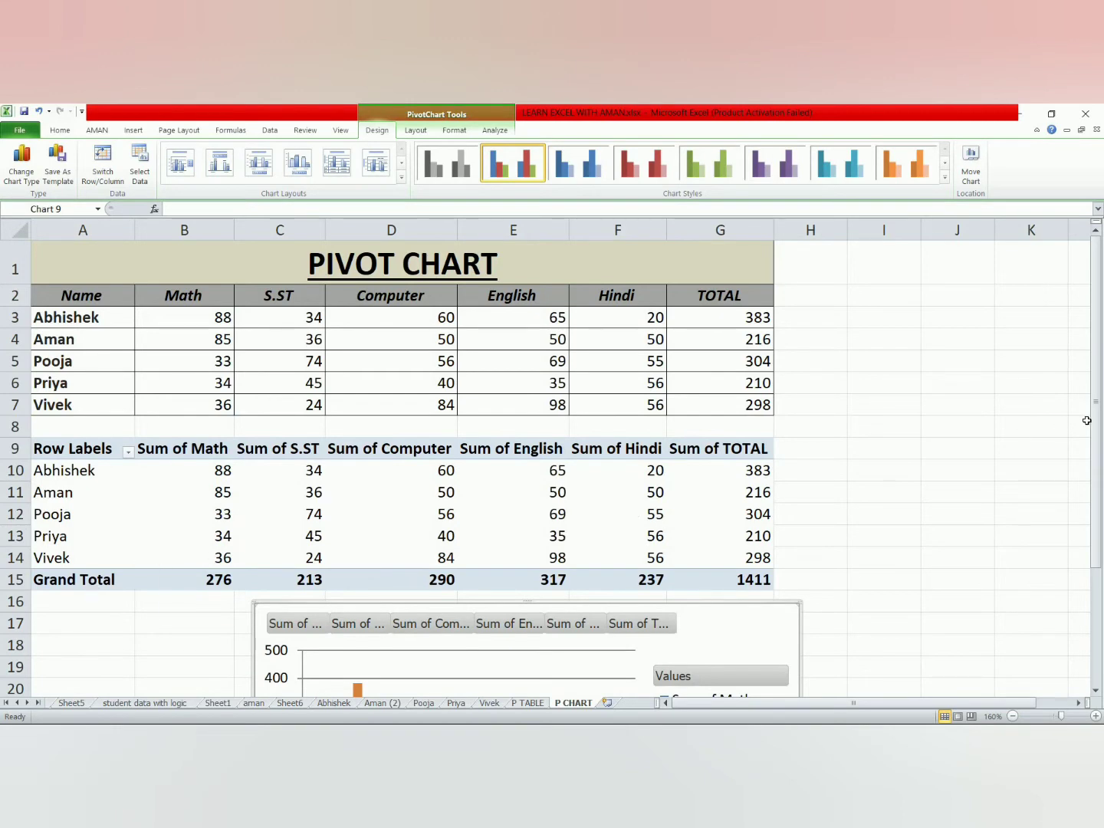
{"action": "left_click_drag", "start_coordinate": [1098, 447], "coordinate": [1099, 563]}
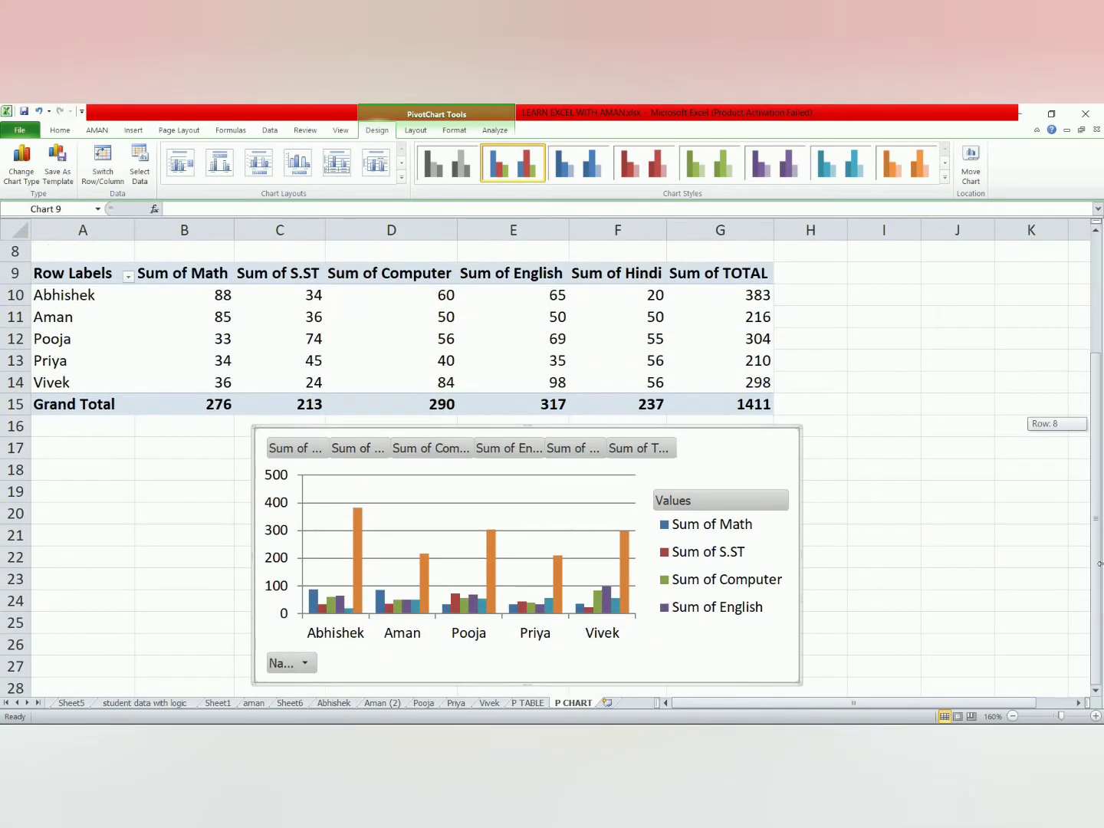
Nudge the pivot chart slightly left and down, keeping it below the pivot table.
{"action": "left_click", "coordinate": [711, 530]}
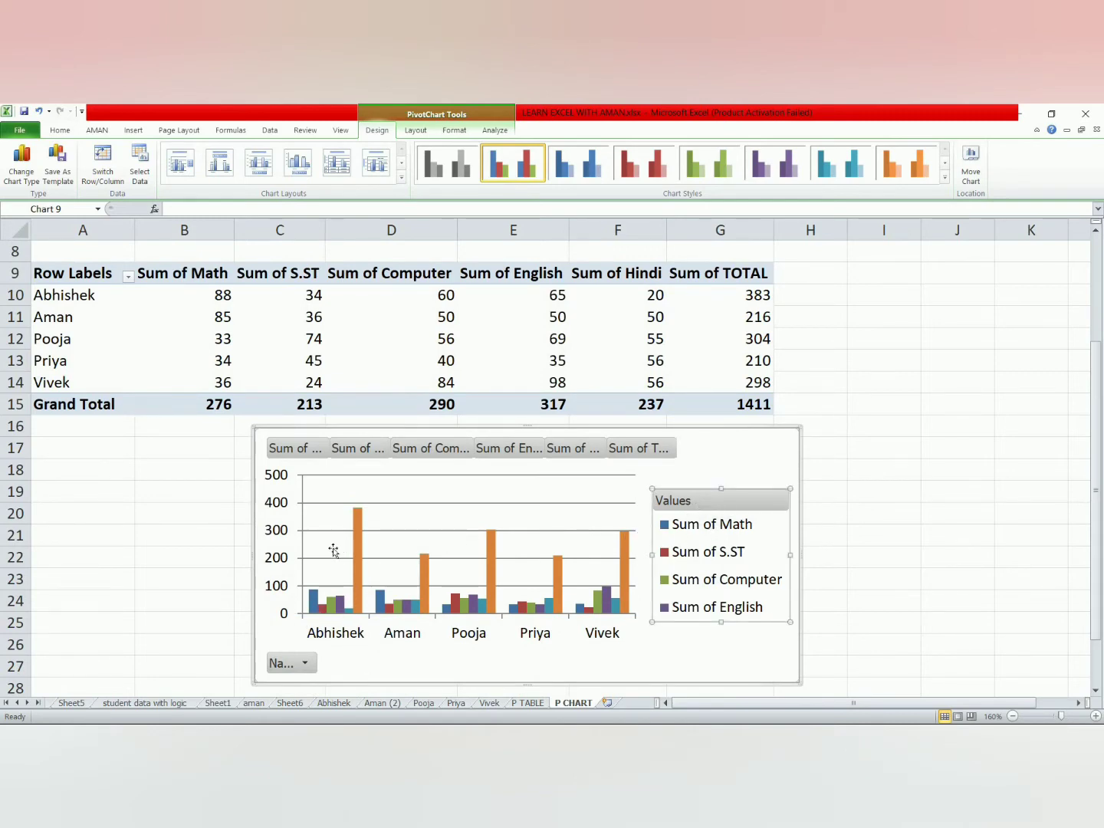
{"action": "left_click", "coordinate": [566, 494]}
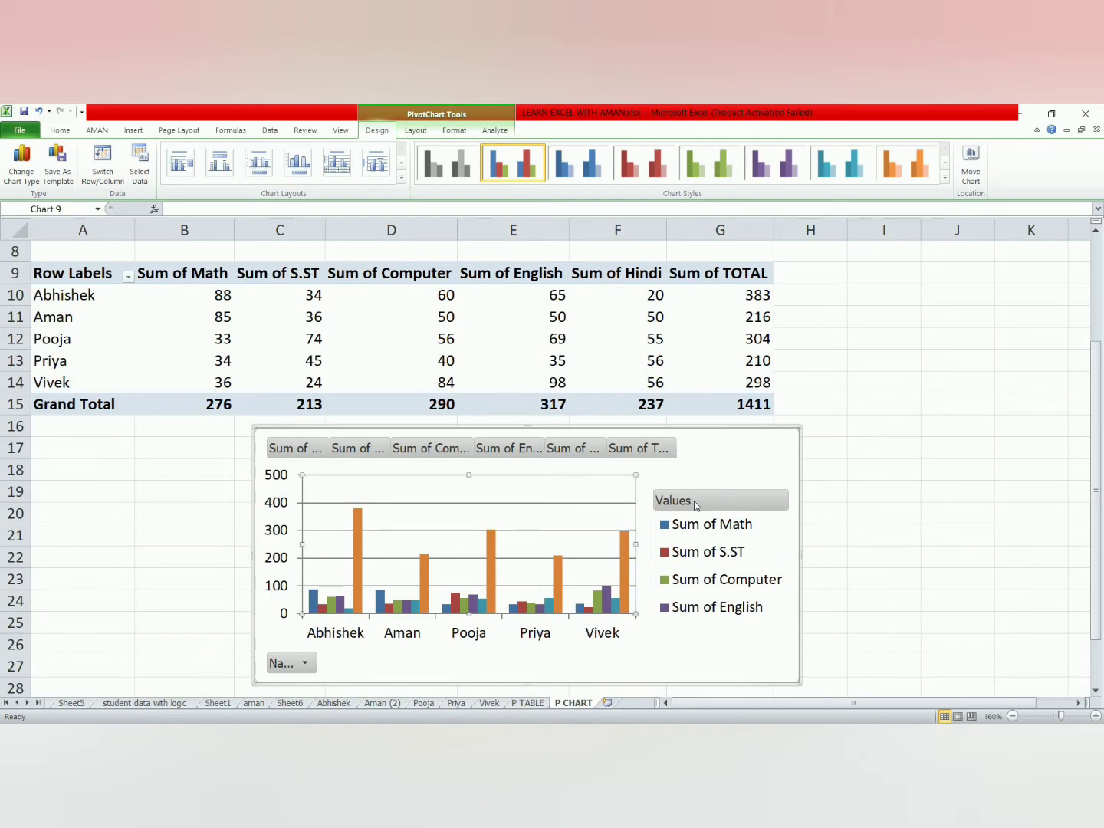
{"action": "left_click", "coordinate": [730, 472]}
{"action": "left_click_drag", "start_coordinate": [791, 553], "coordinate": [773, 494]}
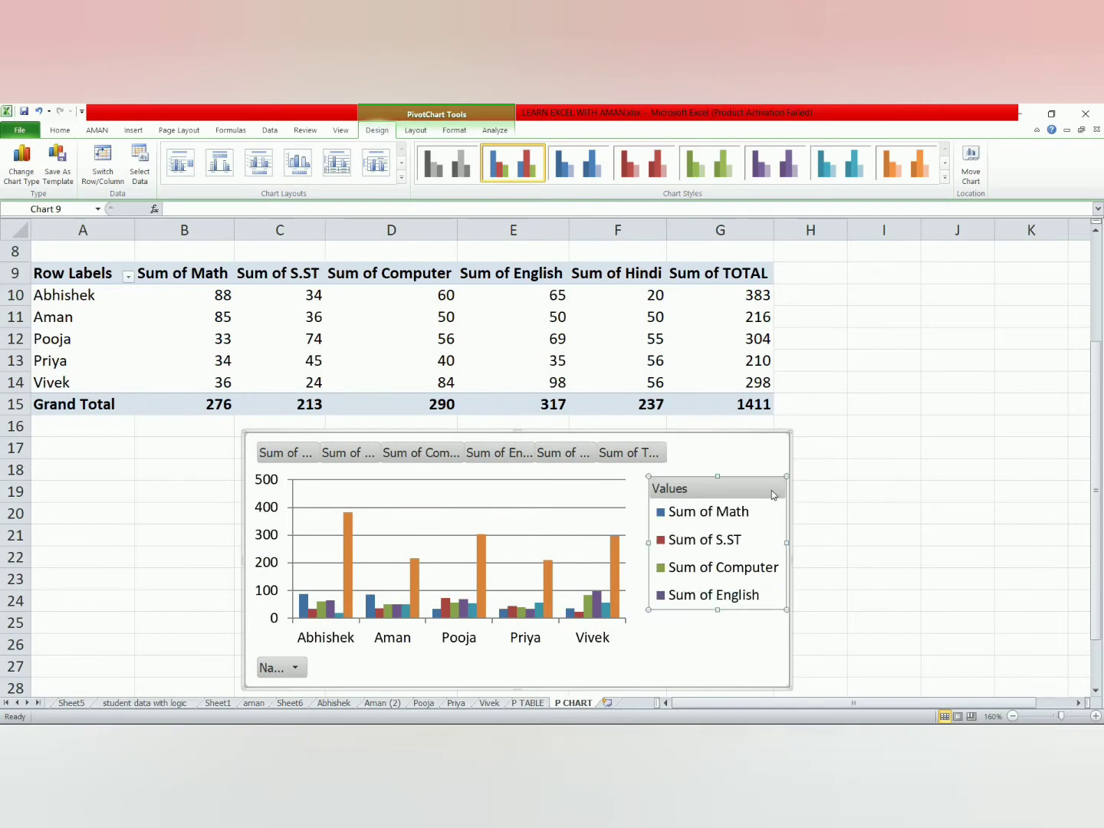
{"action": "left_click", "coordinate": [741, 454]}
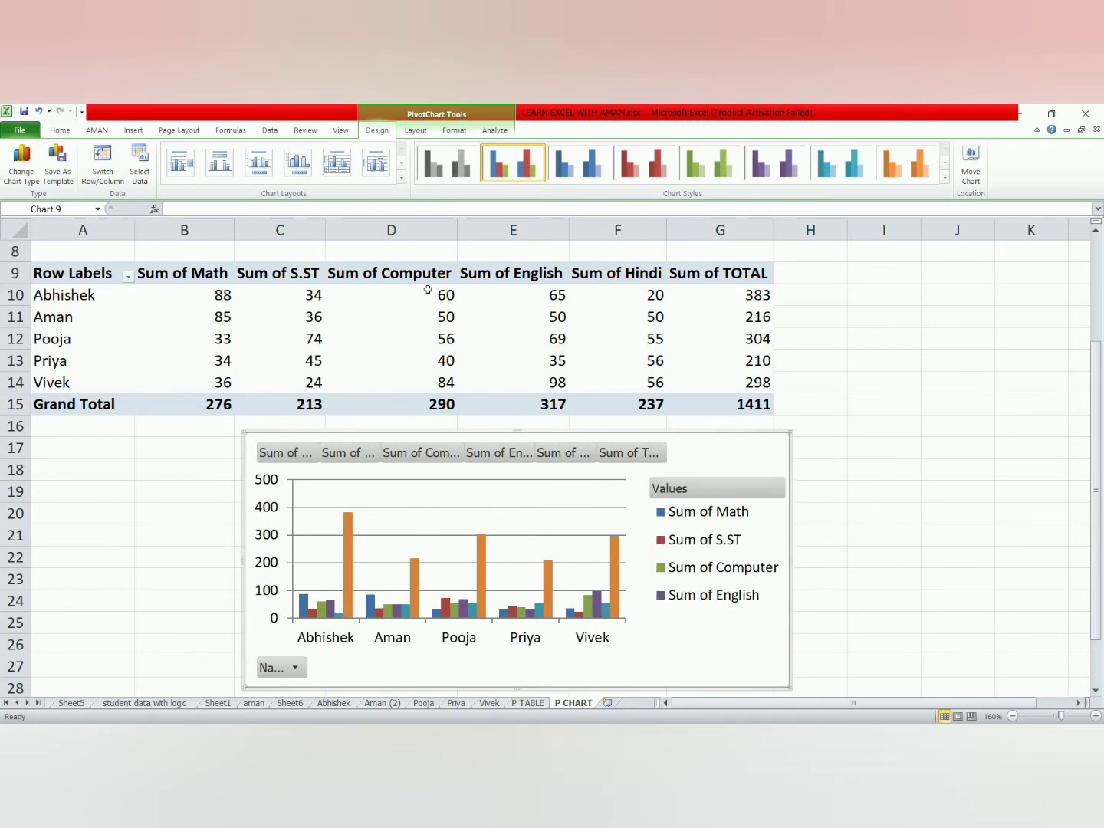
{"action": "left_click", "coordinate": [58, 129]}
{"action": "left_click", "coordinate": [129, 130]}
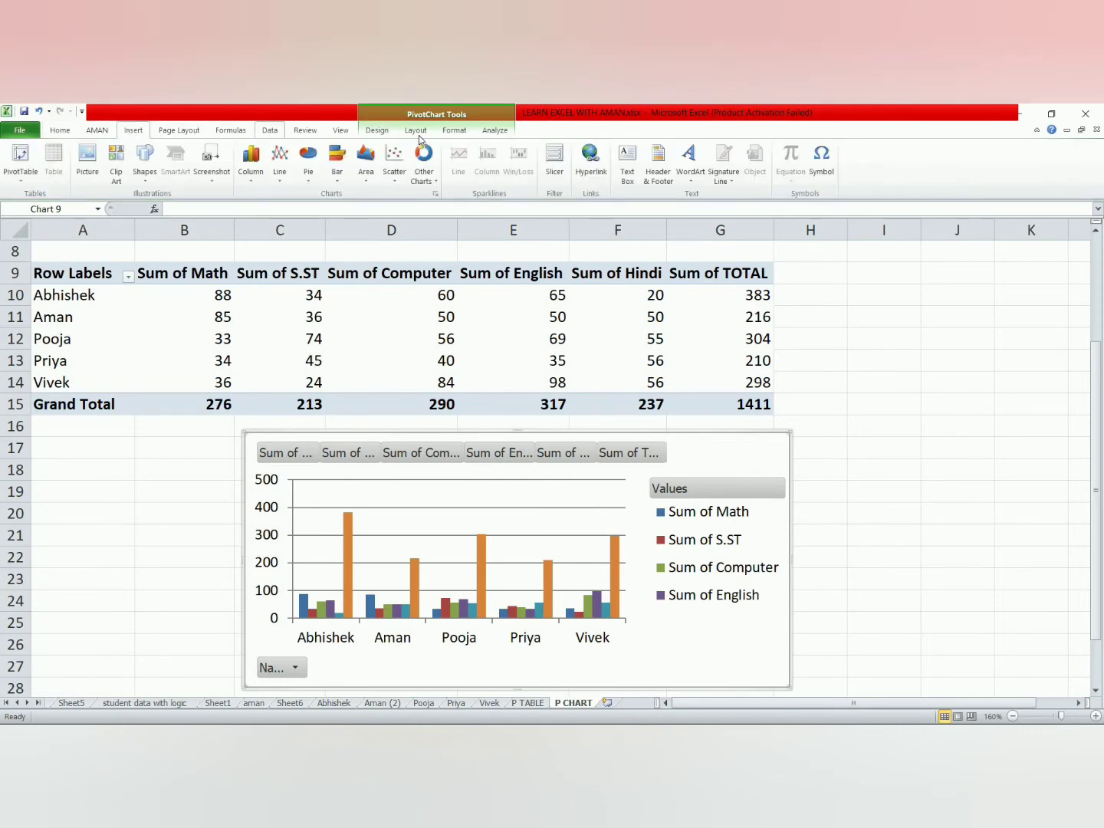
Insert slicers for Name, Math, S.ST, Computer, English, Hindi and TOTAL on the chart.
{"action": "left_click", "coordinate": [553, 169]}
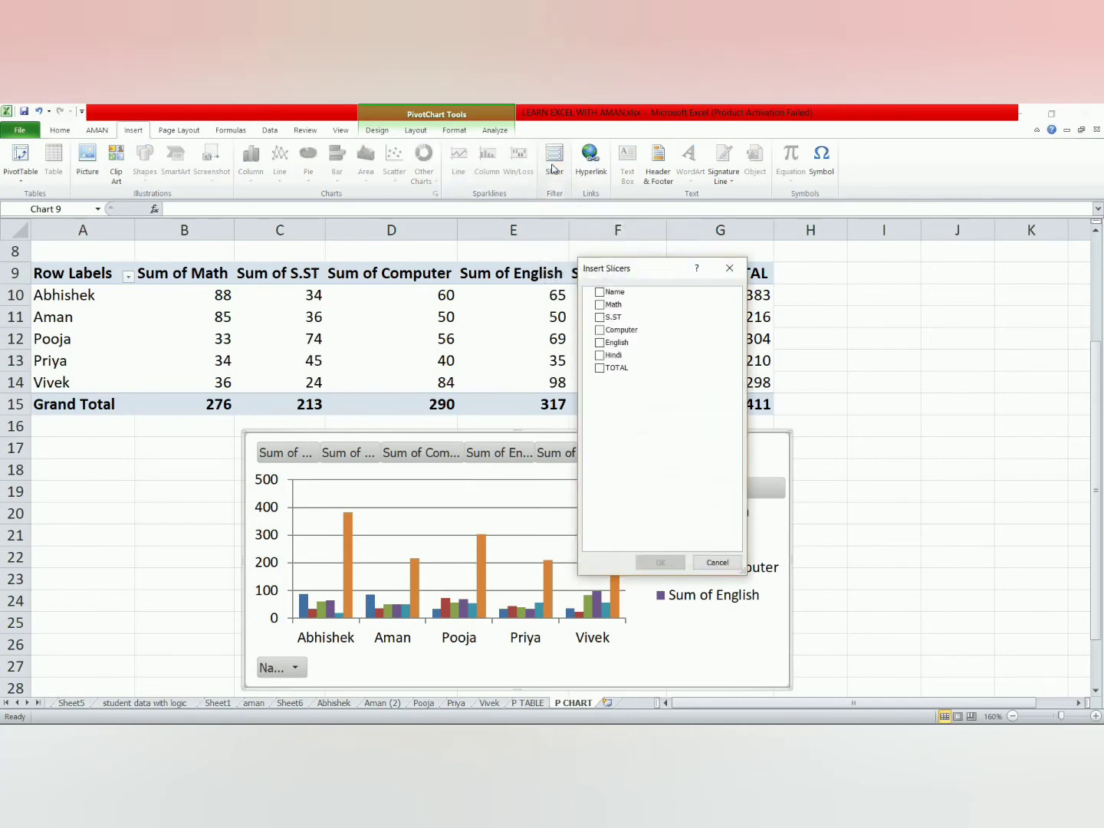
{"action": "left_click", "coordinate": [600, 293]}
{"action": "left_click", "coordinate": [601, 304]}
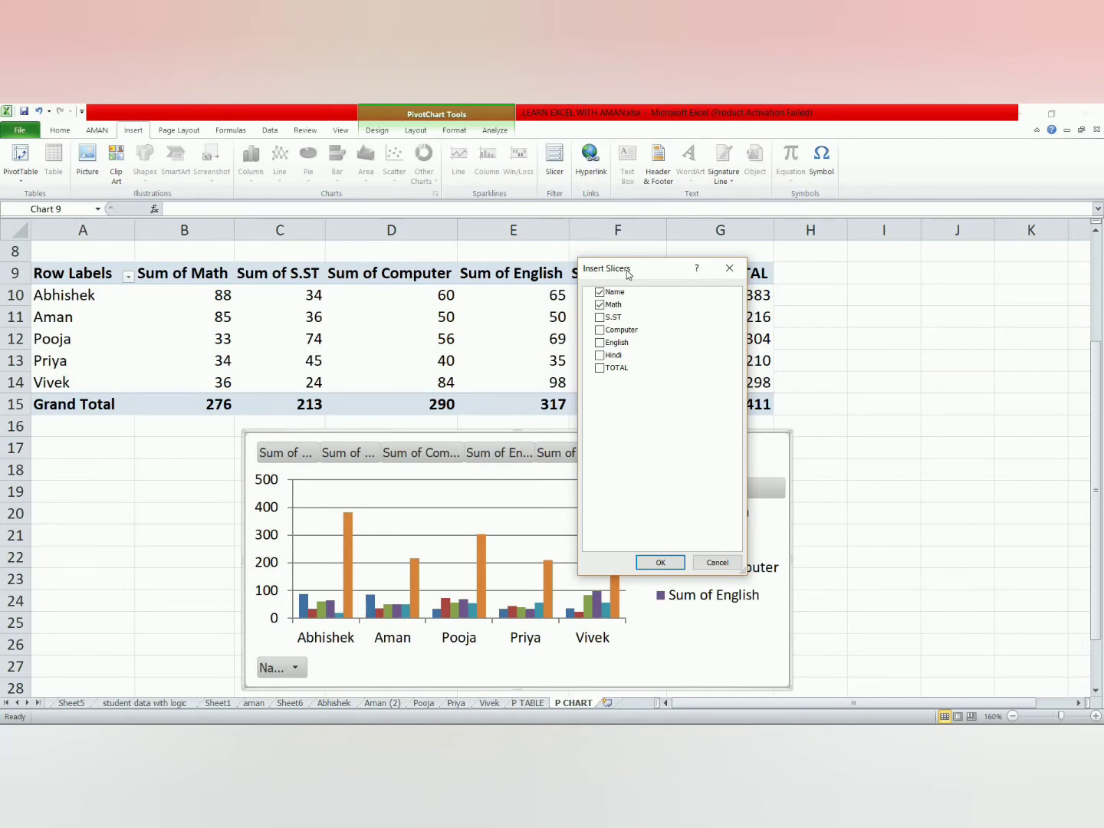
{"action": "left_click", "coordinate": [599, 331]}
{"action": "left_click", "coordinate": [600, 343]}
{"action": "left_click", "coordinate": [600, 355]}
{"action": "left_click", "coordinate": [661, 563]}
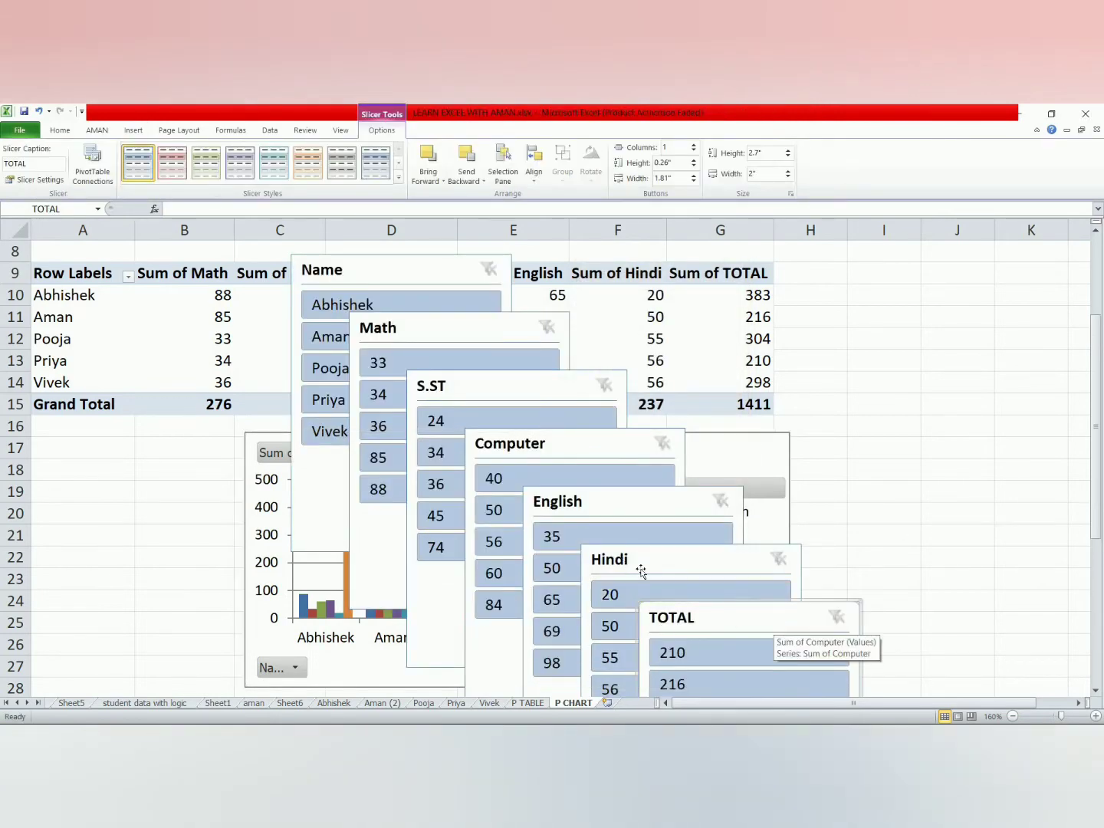
Move the TOTAL slicer right of the chart and the Name slicer to column A, filtering out Vivek.
{"action": "left_click_drag", "start_coordinate": [854, 568], "coordinate": [938, 449]}
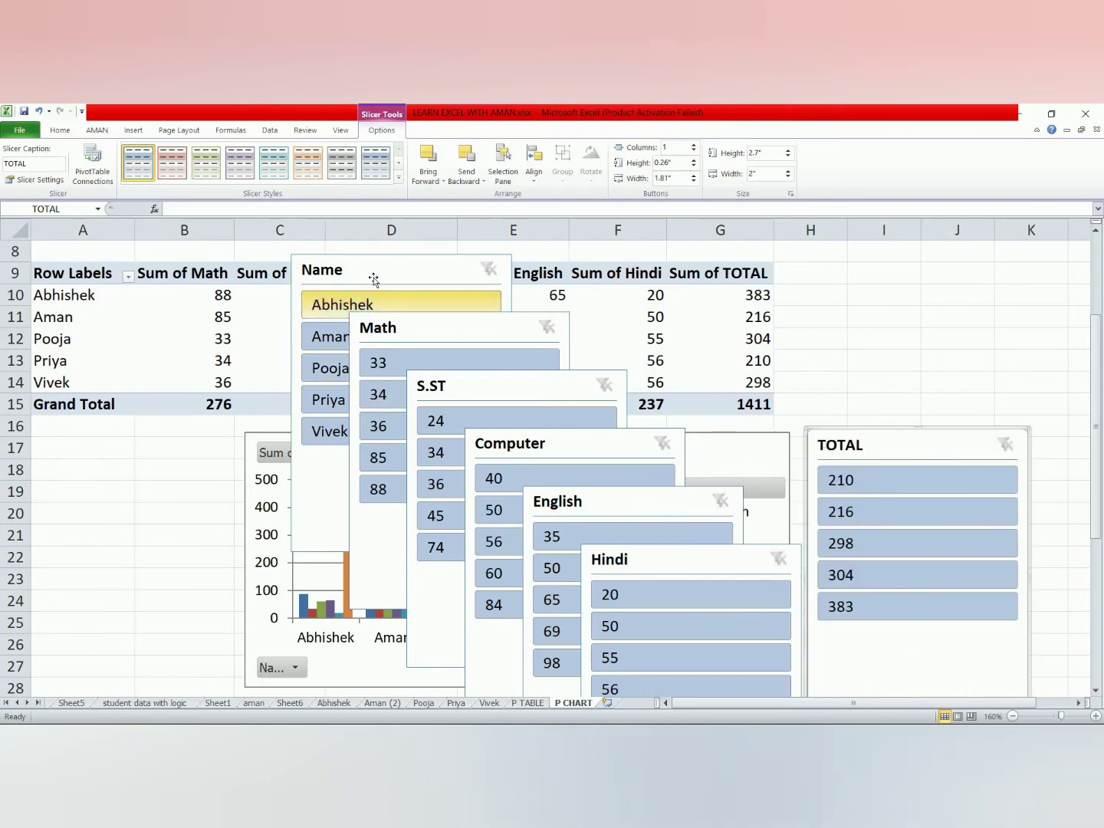
{"action": "right_click", "coordinate": [383, 264]}
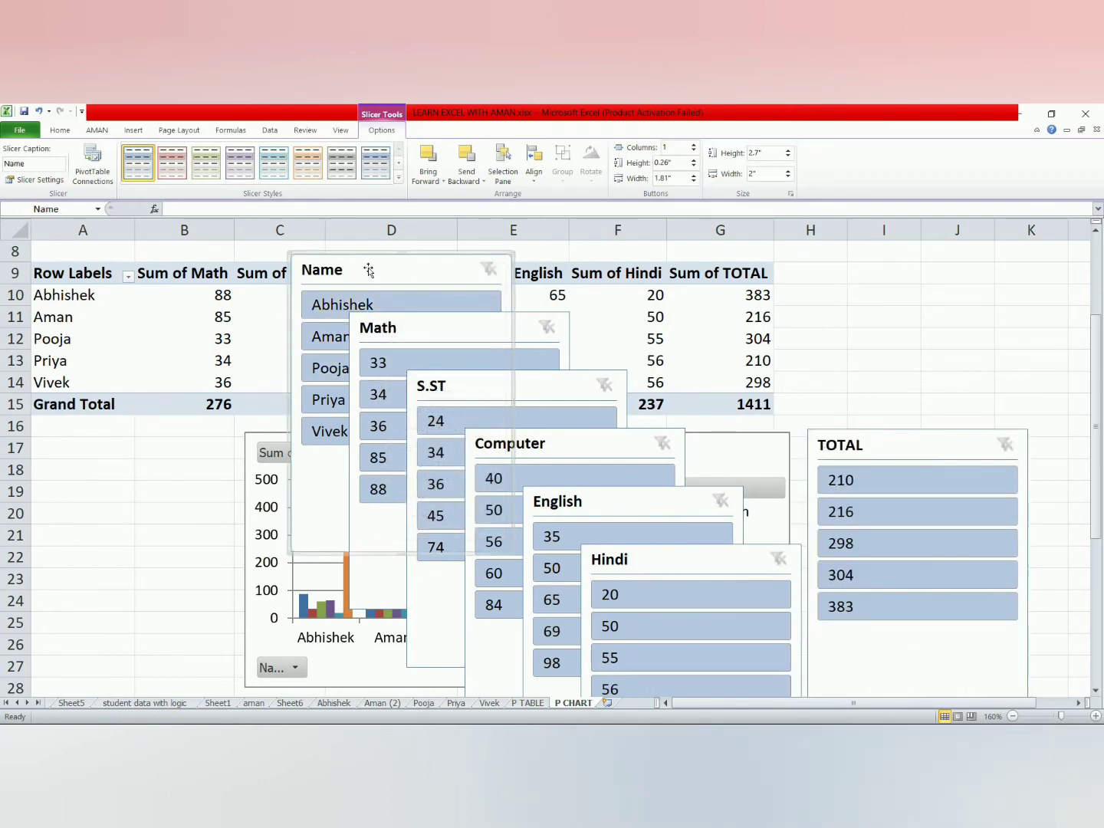
{"action": "left_click_drag", "start_coordinate": [363, 274], "coordinate": [102, 452]}
{"action": "left_click", "coordinate": [144, 448]}
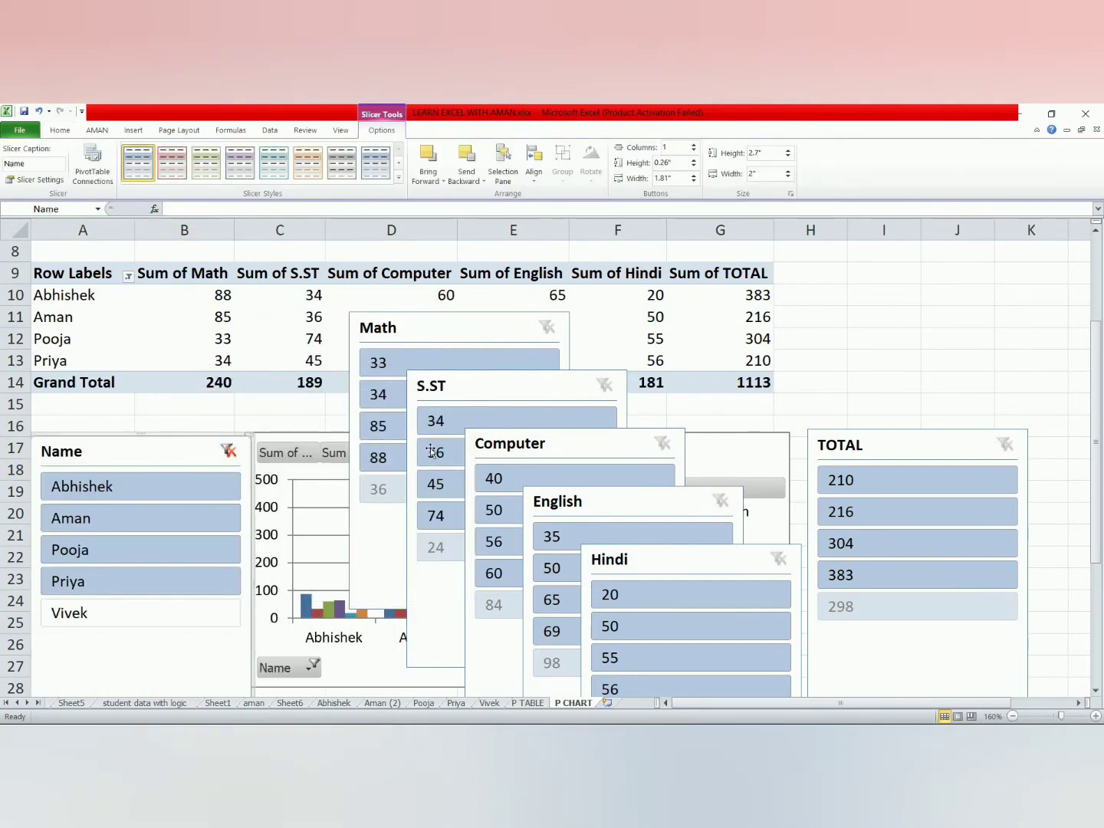
Move the Hindi, English, Computer and S.ST slicers down beneath the chart.
{"action": "left_click_drag", "start_coordinate": [1093, 430], "coordinate": [1100, 515]}
{"action": "left_click_drag", "start_coordinate": [741, 402], "coordinate": [948, 585]}
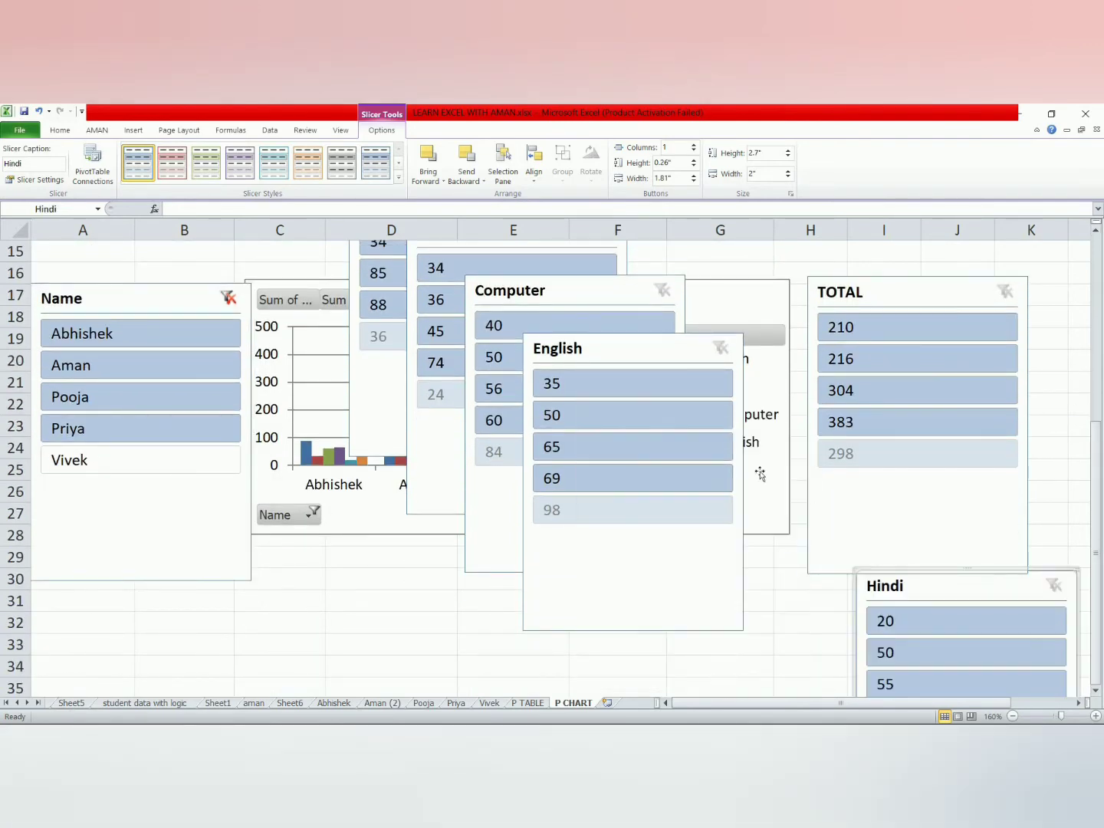
{"action": "left_click_drag", "start_coordinate": [662, 361], "coordinate": [747, 595]}
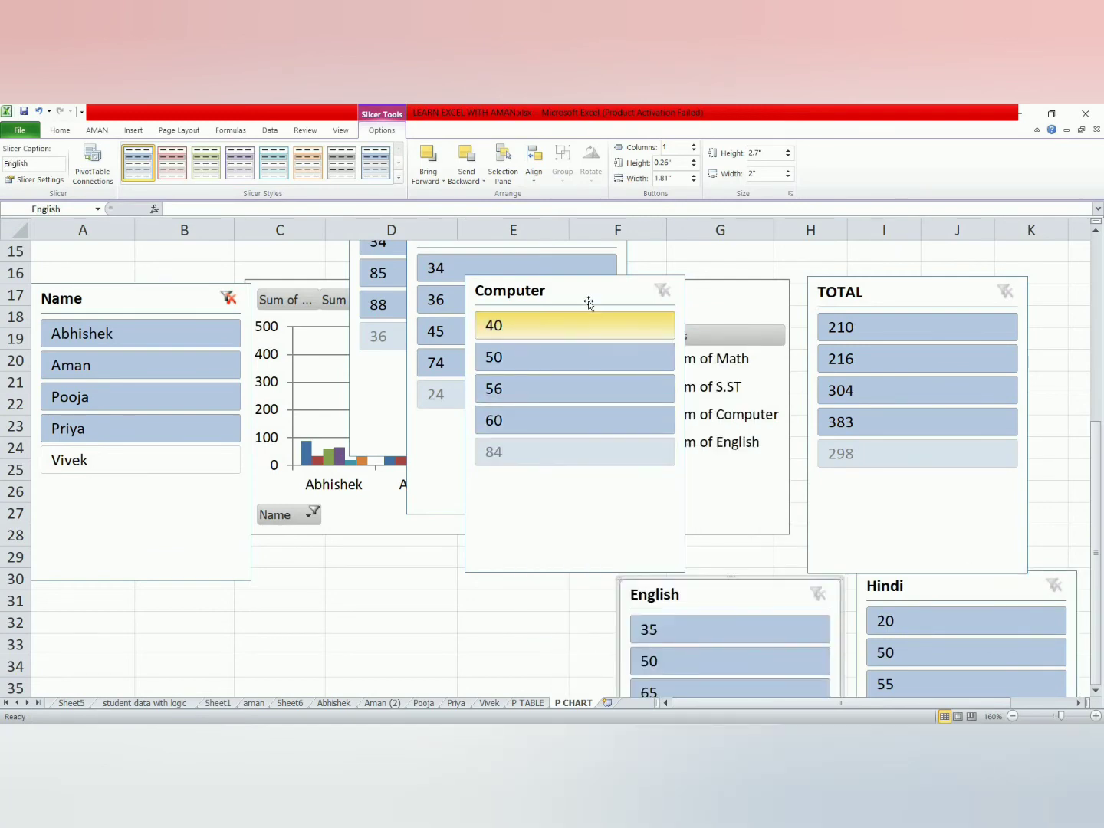
{"action": "left_click_drag", "start_coordinate": [589, 292], "coordinate": [519, 607]}
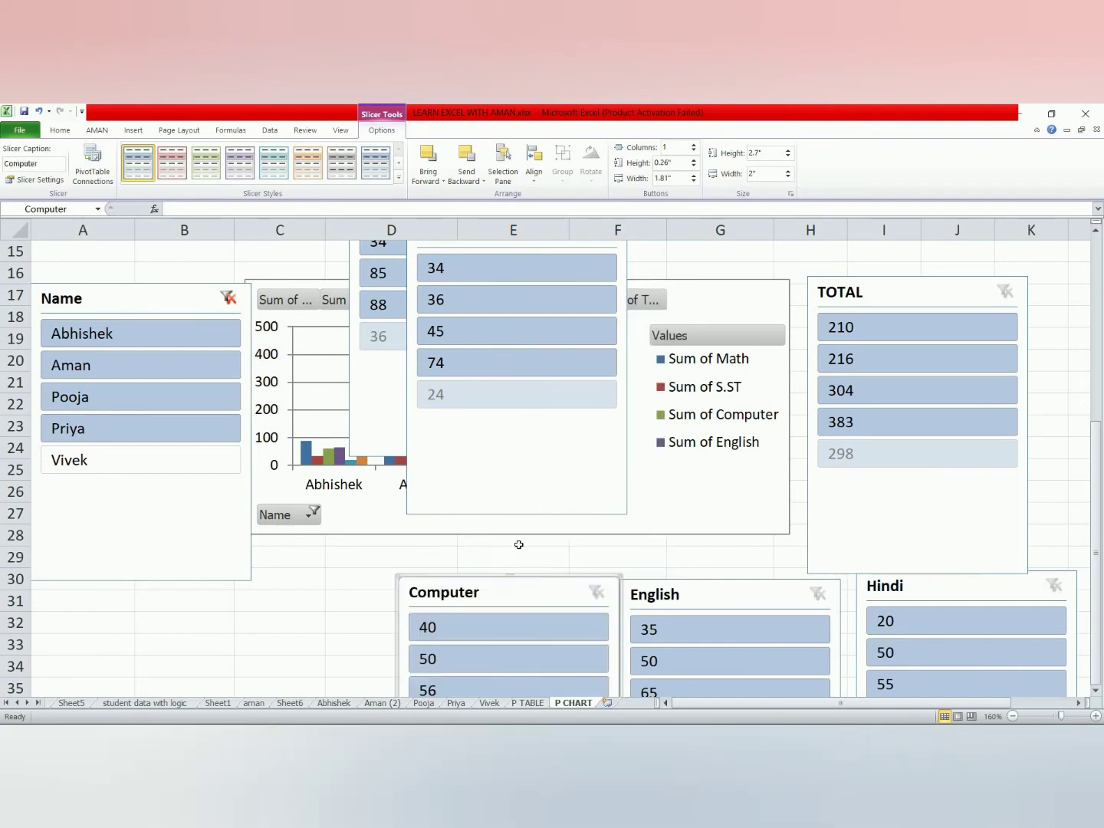
{"action": "right_click", "coordinate": [523, 363]}
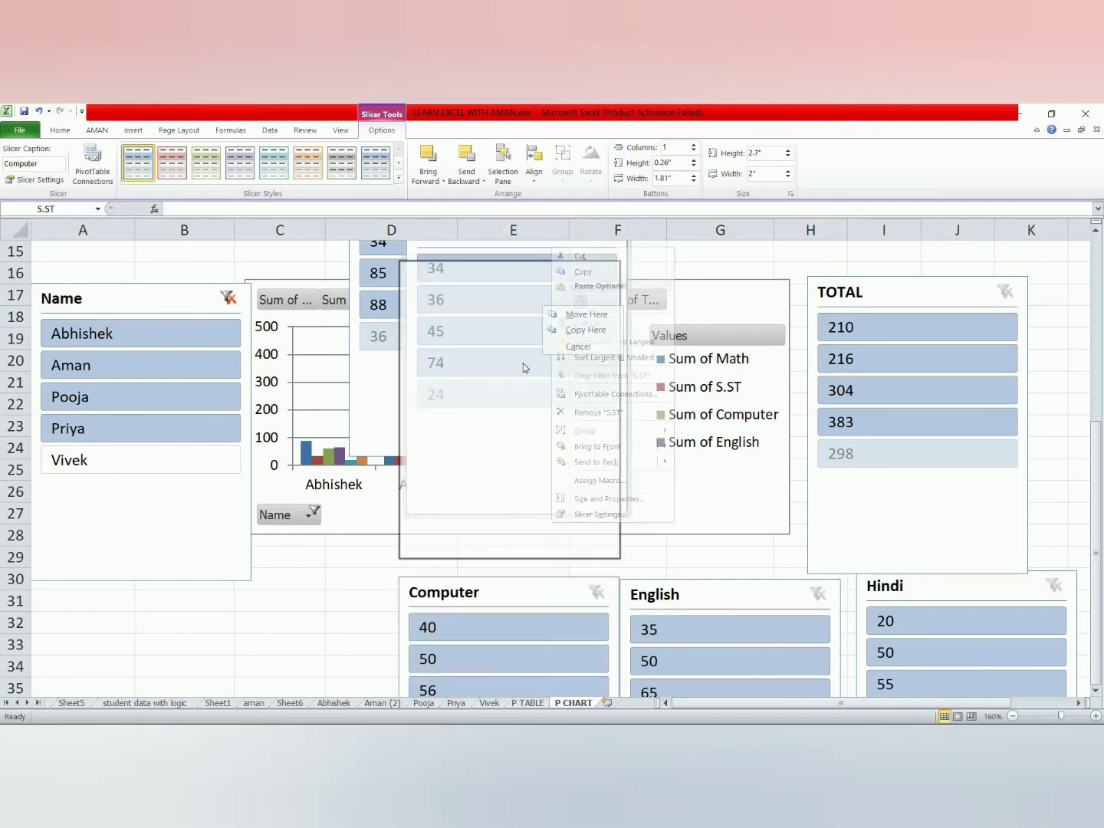
{"action": "key", "text": "Escape"}
{"action": "left_click_drag", "start_coordinate": [395, 566], "coordinate": [349, 548]}
Drag the S.ST and Math slicers down-left under the chart, cancelling stray drop menus.
{"action": "scroll", "coordinate": [369, 614], "scroll_direction": "down", "scroll_amount": 1}
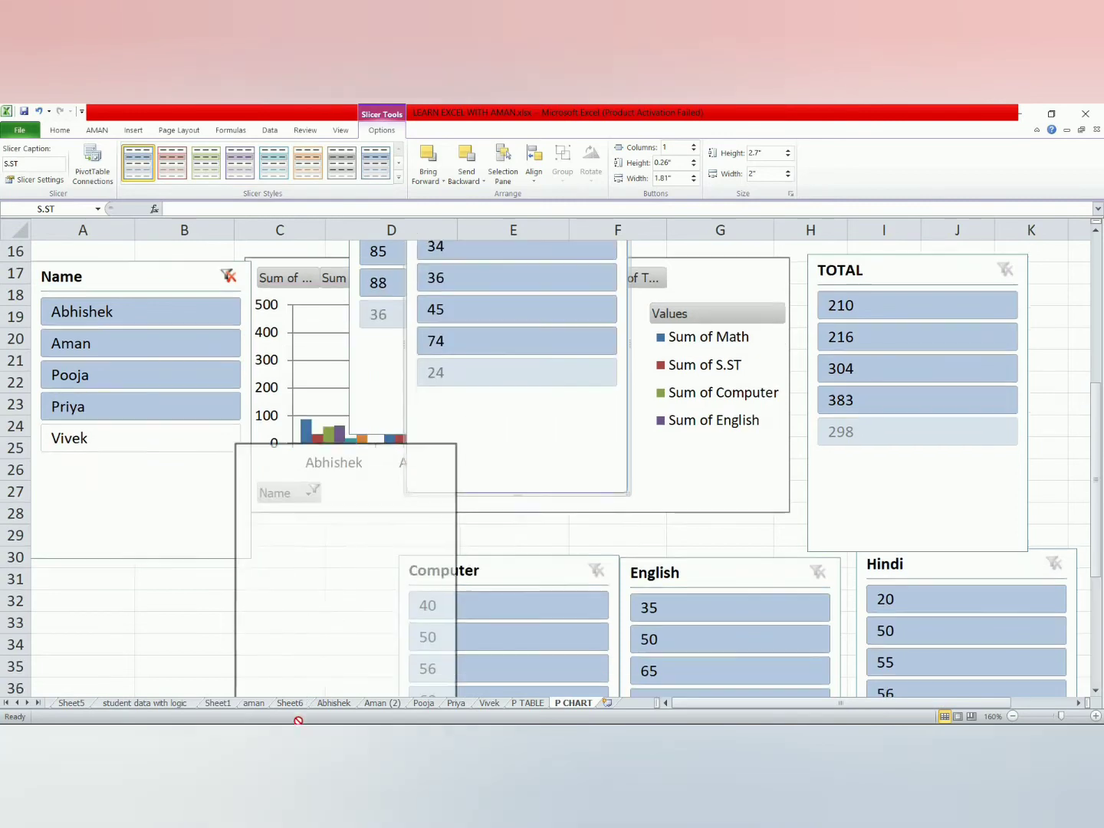
{"action": "left_click_drag", "start_coordinate": [521, 453], "coordinate": [315, 677]}
{"action": "right_click", "coordinate": [334, 637]}
{"action": "right_click", "coordinate": [528, 360]}
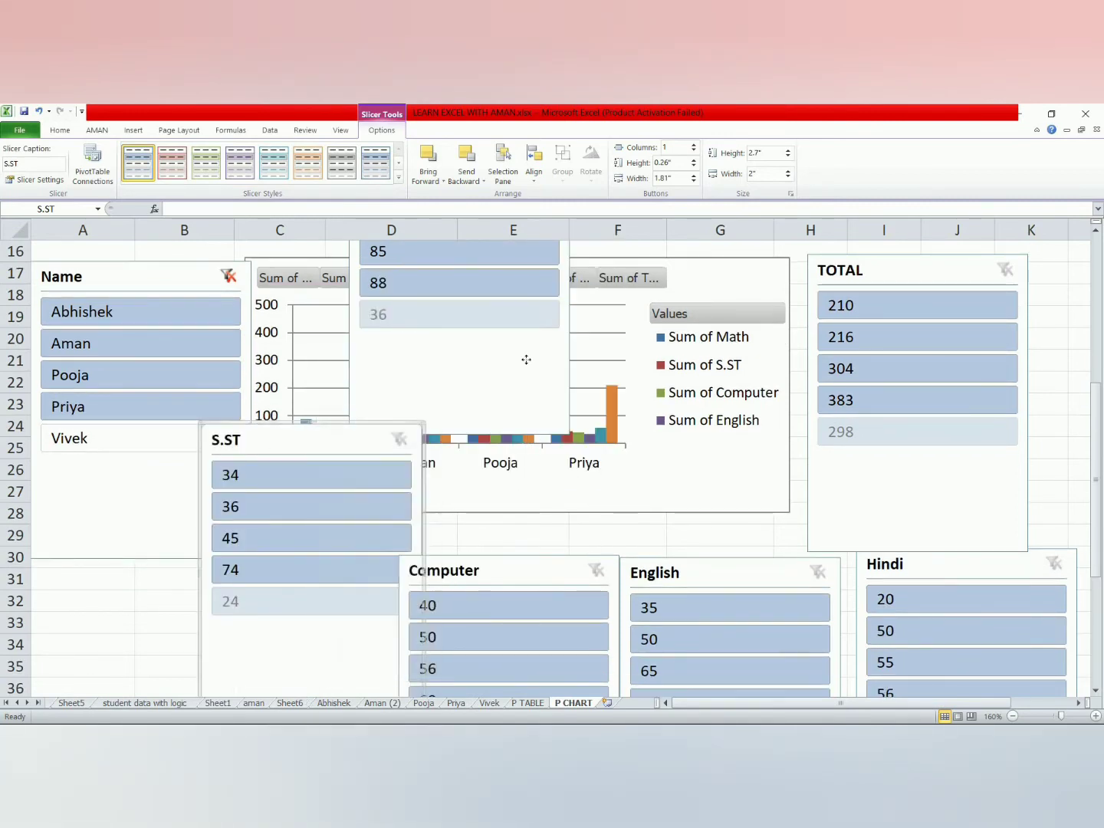
{"action": "key", "text": "Escape"}
{"action": "left_click_drag", "start_coordinate": [426, 387], "coordinate": [98, 694]}
{"action": "left_click_drag", "start_coordinate": [396, 325], "coordinate": [58, 648]}
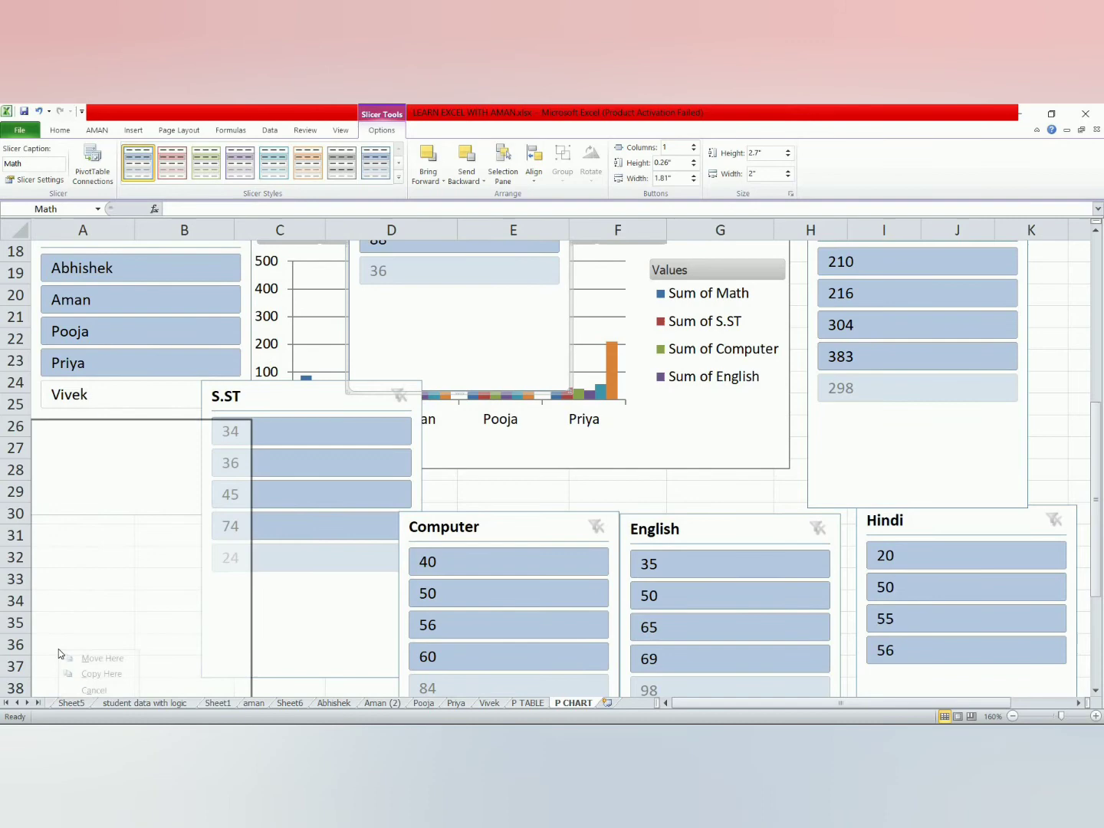
{"action": "left_click", "coordinate": [87, 604]}
{"action": "left_click_drag", "start_coordinate": [390, 441], "coordinate": [153, 662]}
{"action": "left_click", "coordinate": [149, 667]}
{"action": "left_click_drag", "start_coordinate": [466, 293], "coordinate": [177, 622]}
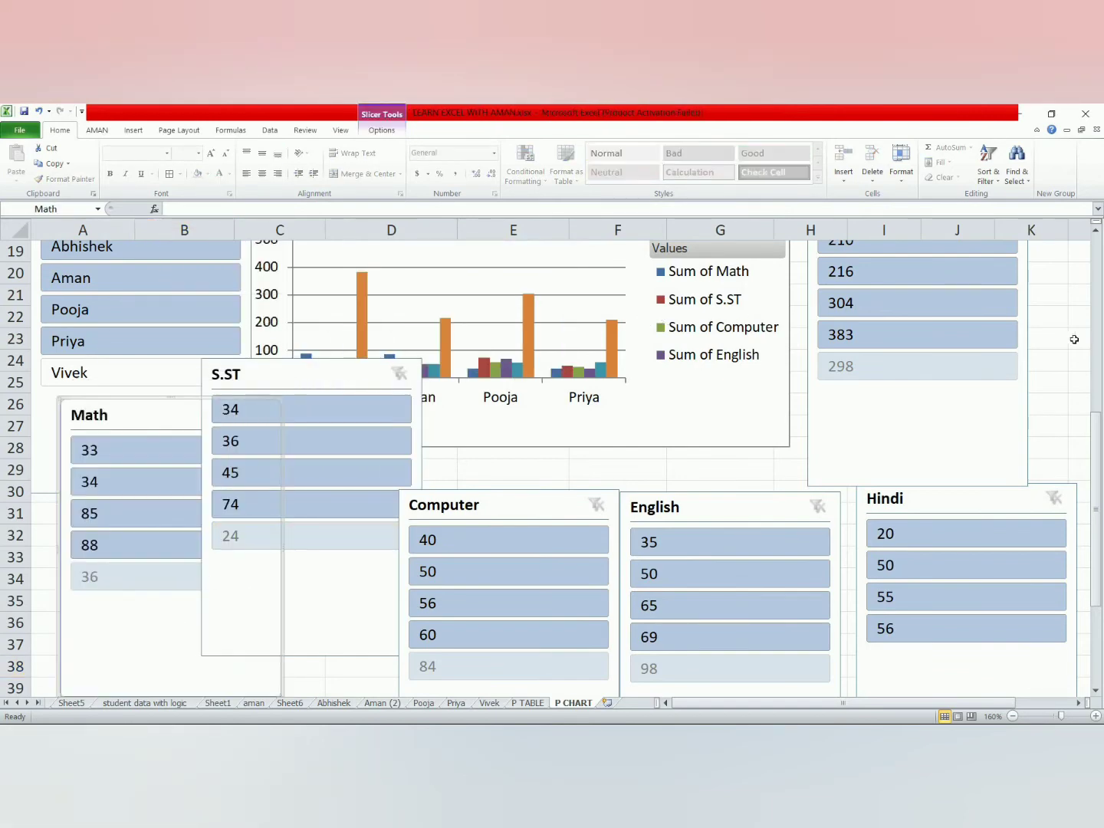
Nudge the Computer and English slicers so they sit side by side in the row.
{"action": "left_click_drag", "start_coordinate": [1099, 444], "coordinate": [1098, 504]}
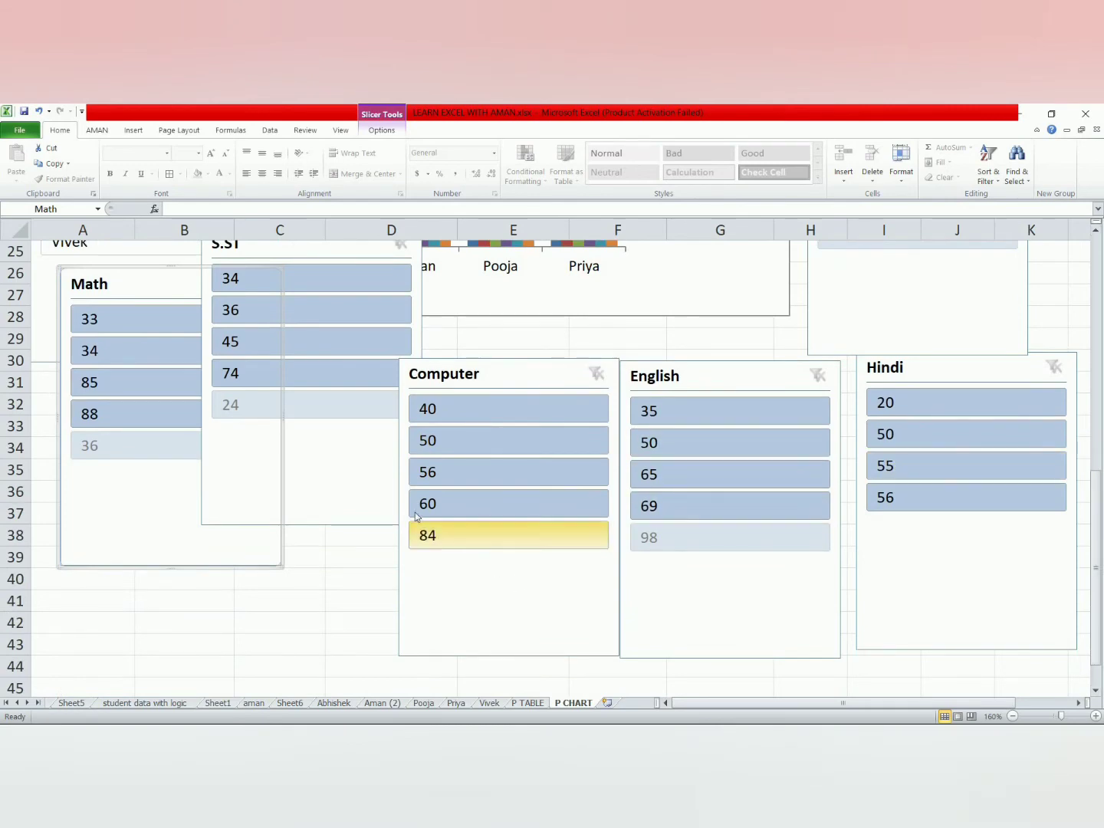
{"action": "left_click_drag", "start_coordinate": [404, 508], "coordinate": [417, 513]}
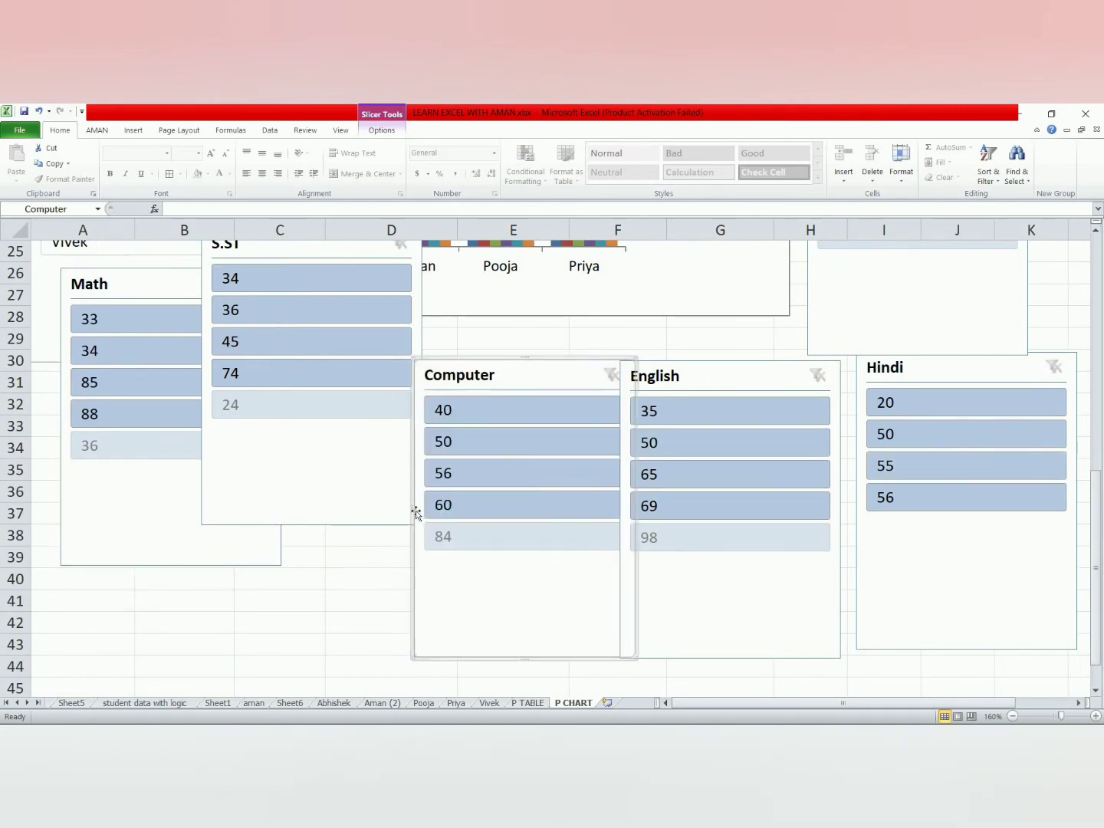
{"action": "right_click", "coordinate": [535, 590]}
{"action": "mouse_move", "coordinate": [535, 591]}
{"action": "left_mouse_down"}
{"action": "mouse_move", "coordinate": [508, 588]}
{"action": "mouse_move", "coordinate": [537, 589]}
{"action": "left_mouse_up"}
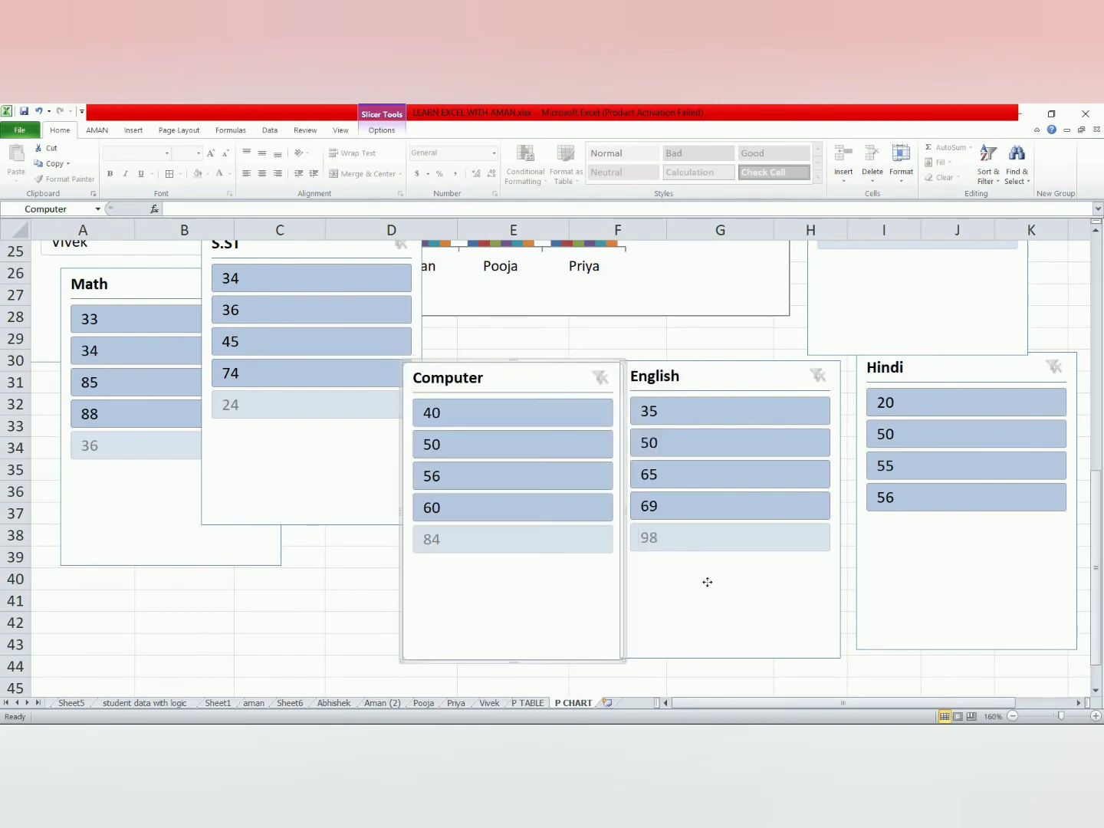
{"action": "left_click_drag", "start_coordinate": [710, 584], "coordinate": [734, 588]}
{"action": "left_click", "coordinate": [733, 584]}
{"action": "left_click_drag", "start_coordinate": [734, 584], "coordinate": [747, 584]}
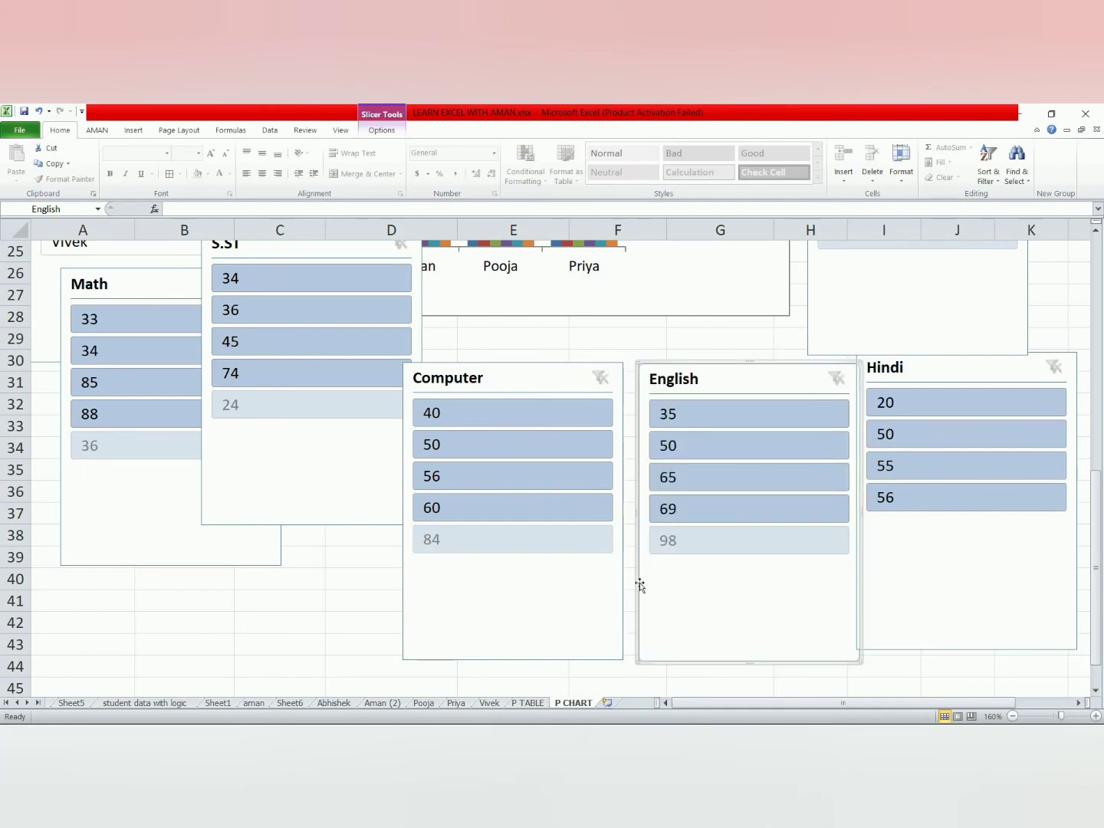
{"action": "left_click_drag", "start_coordinate": [574, 592], "coordinate": [586, 597]}
Lower the S.ST and Math slicers level with the other subject slicers.
{"action": "left_click_drag", "start_coordinate": [355, 474], "coordinate": [365, 603]}
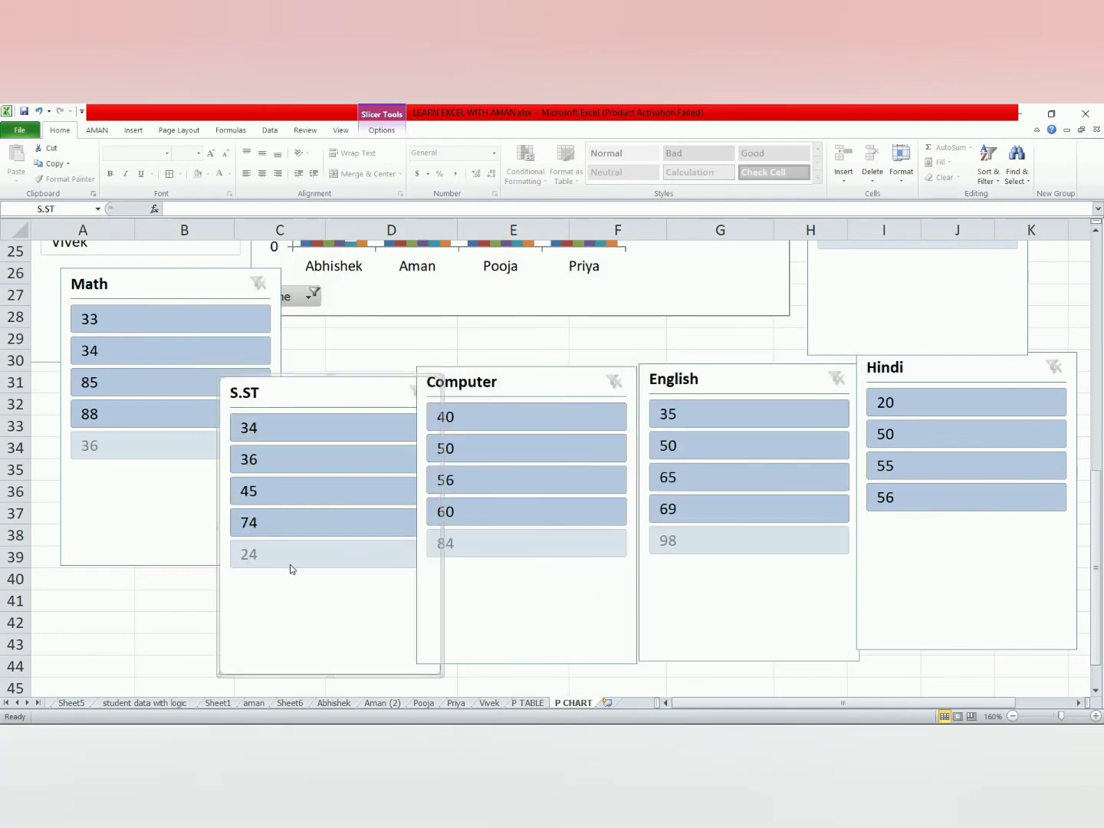
{"action": "right_click", "coordinate": [186, 558]}
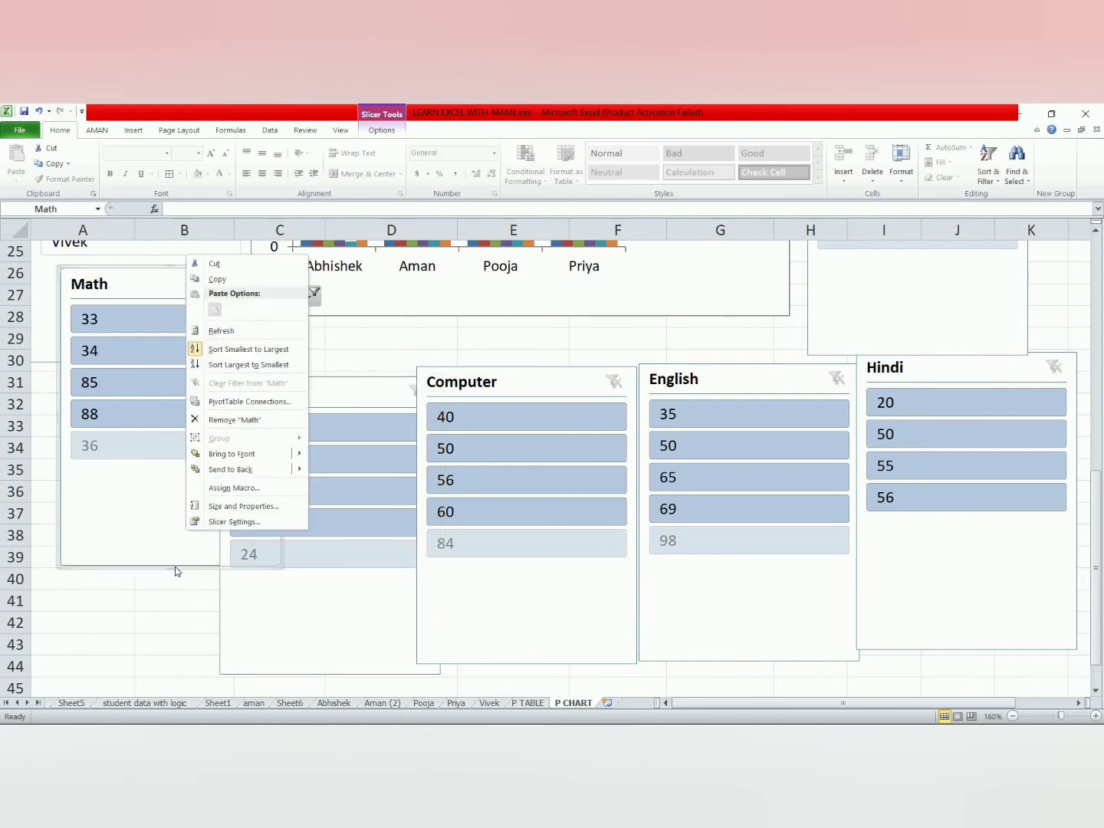
{"action": "right_click", "coordinate": [133, 519]}
{"action": "key", "text": "Escape"}
{"action": "right_click", "coordinate": [121, 585]}
{"action": "right_click", "coordinate": [101, 648]}
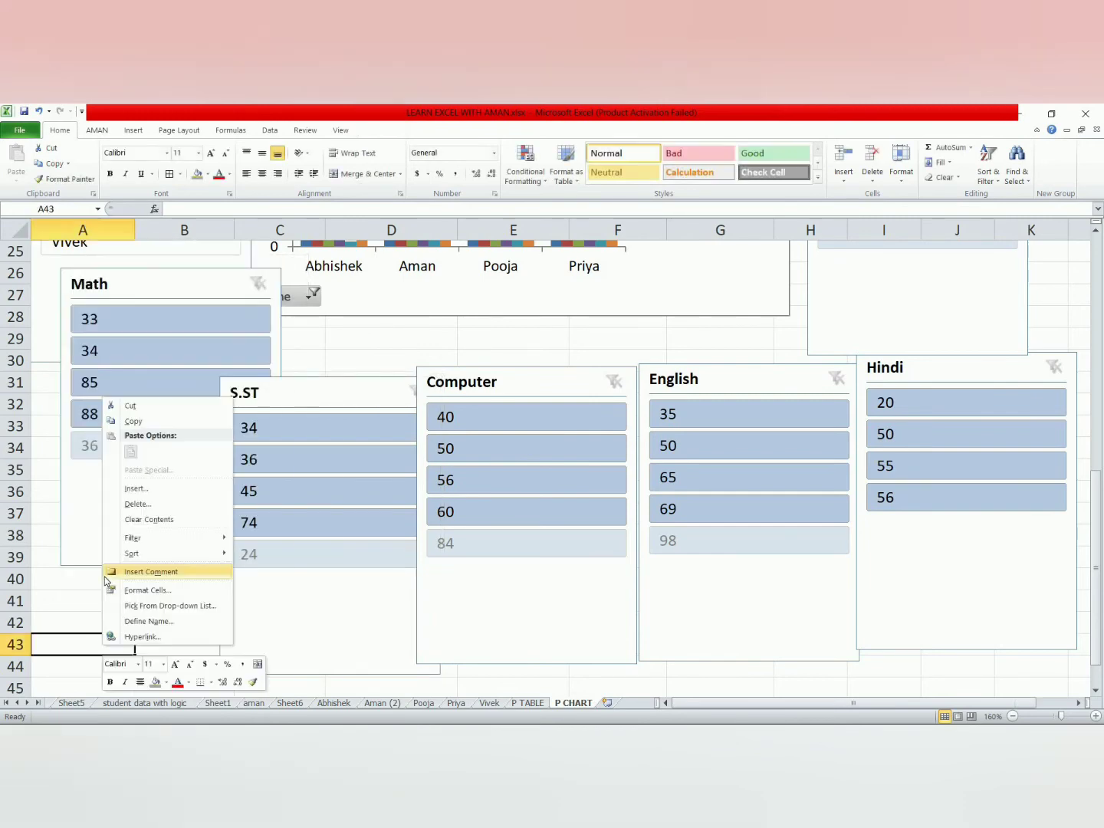
{"action": "left_click", "coordinate": [79, 523]}
{"action": "left_click_drag", "start_coordinate": [66, 542], "coordinate": [59, 630]}
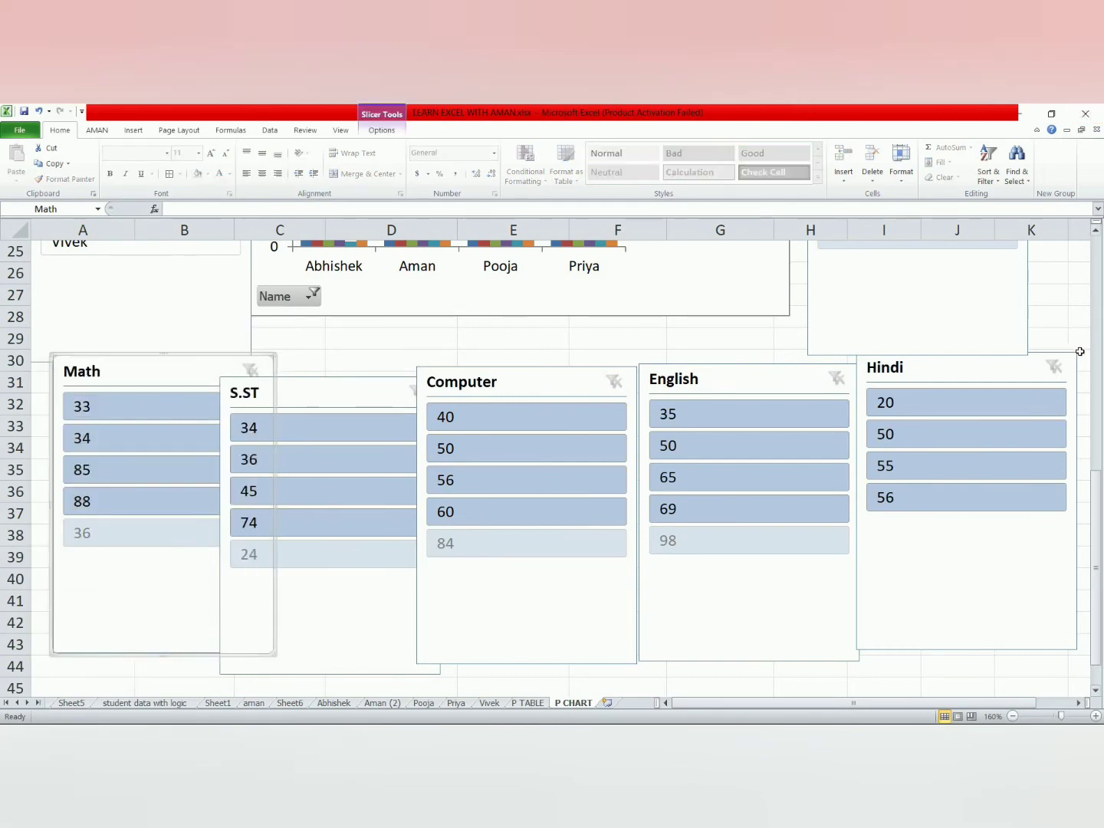
{"action": "left_click", "coordinate": [1098, 328]}
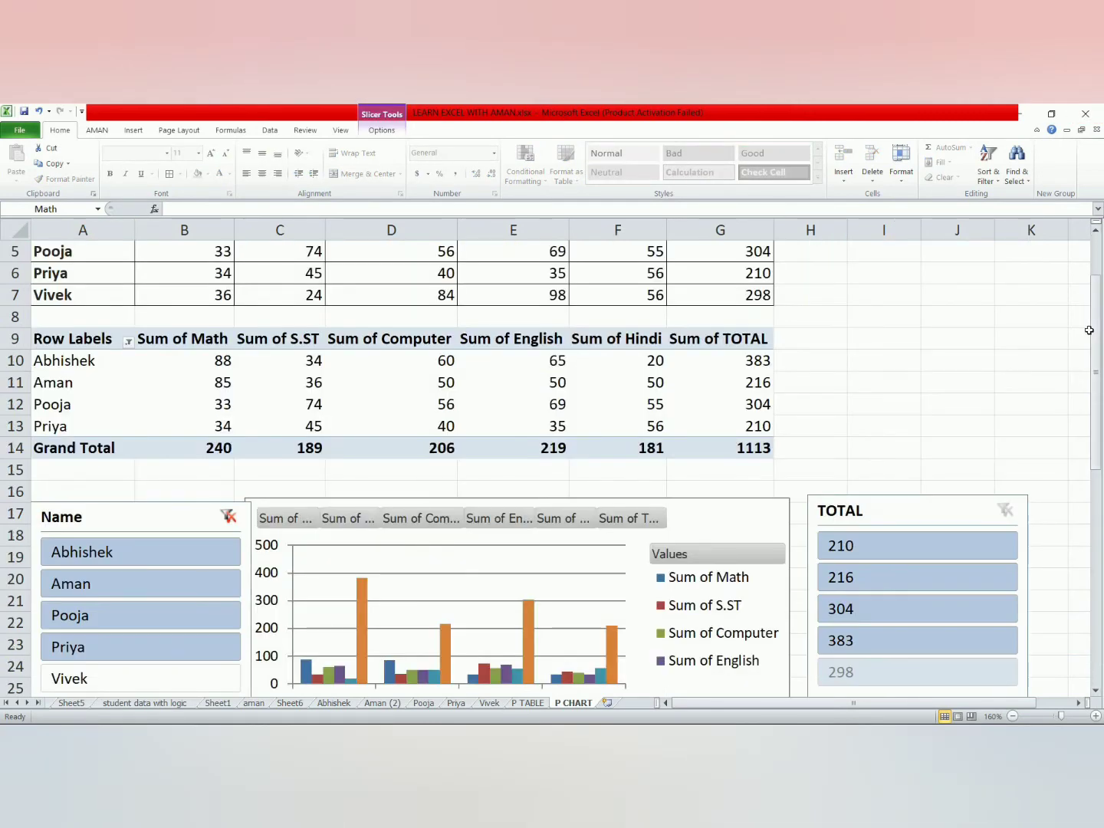
Filter the pivot chart to Abhishek alone with the Name slicer, showing TOTAL 383.
{"action": "left_click_drag", "start_coordinate": [1096, 390], "coordinate": [1097, 497]}
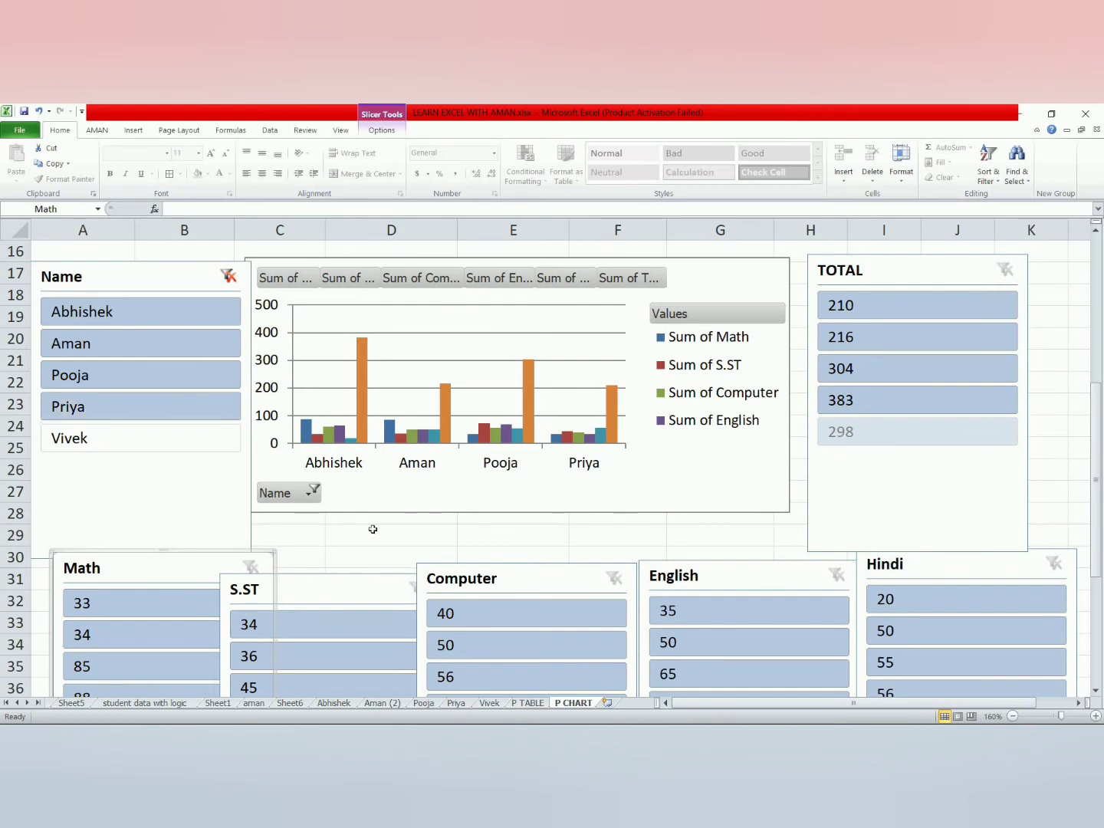
{"action": "left_click", "coordinate": [142, 312]}
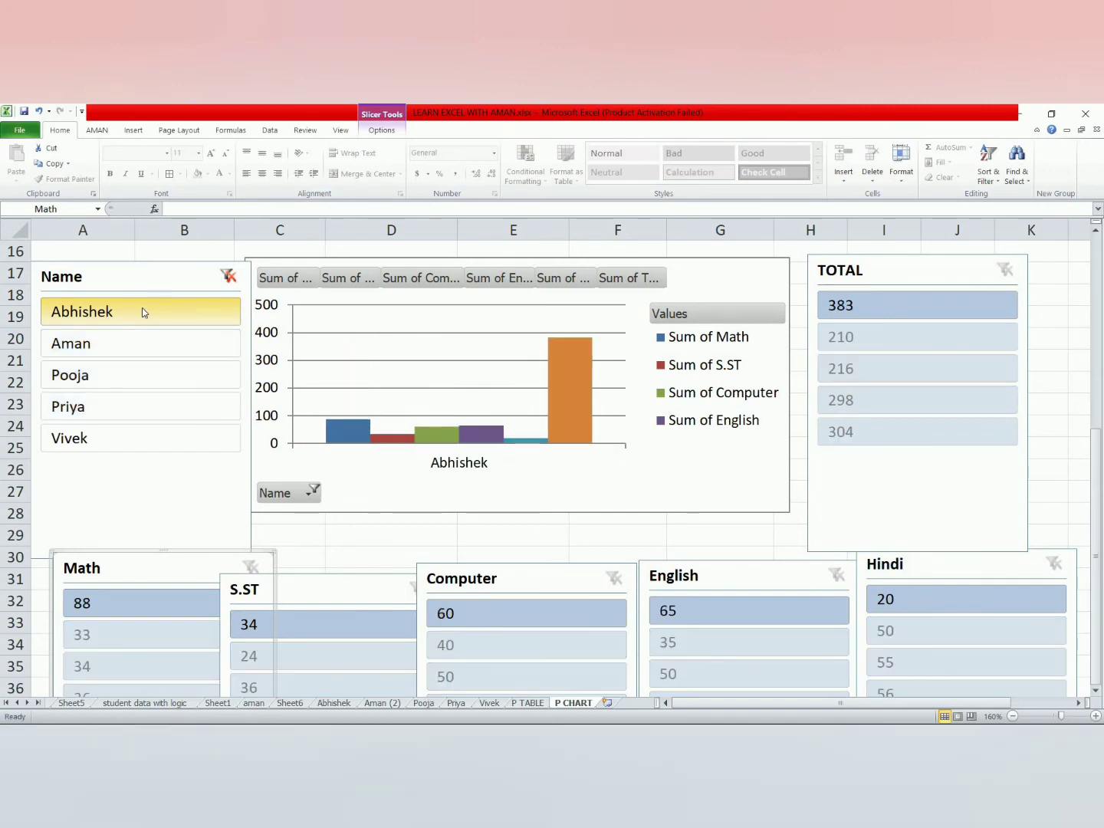